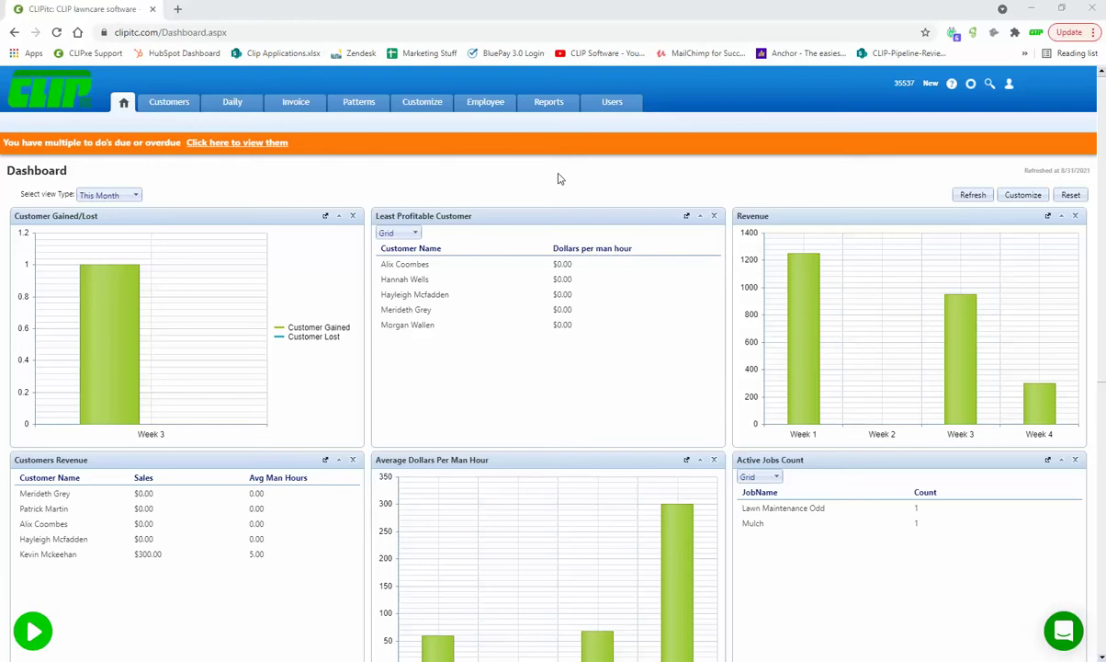
# Set the Payment System to CLIPPAY in the CLIPPay section of the Company Info settings
pyautogui.click(972, 84)
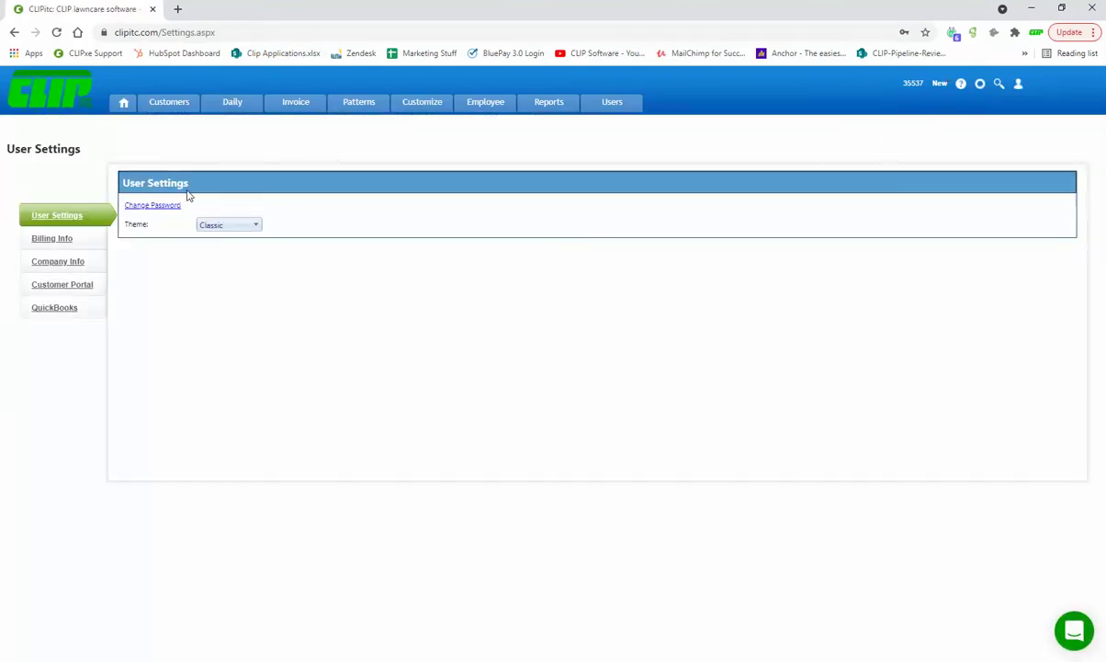
pyautogui.click(58, 264)
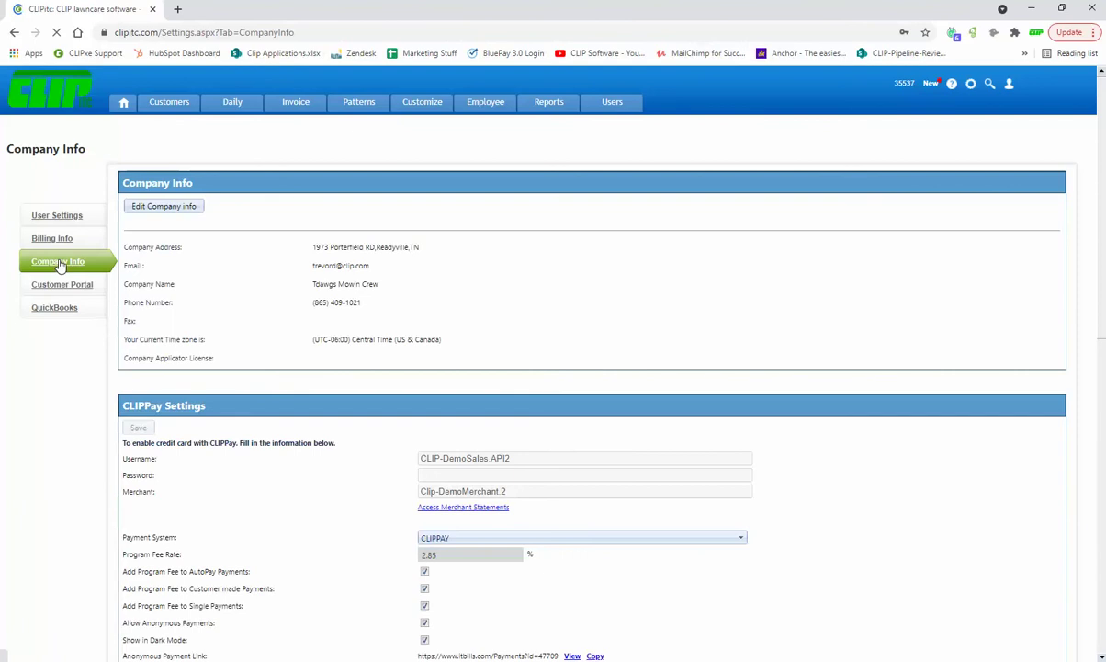
pyautogui.scroll(-1, 722, 449)
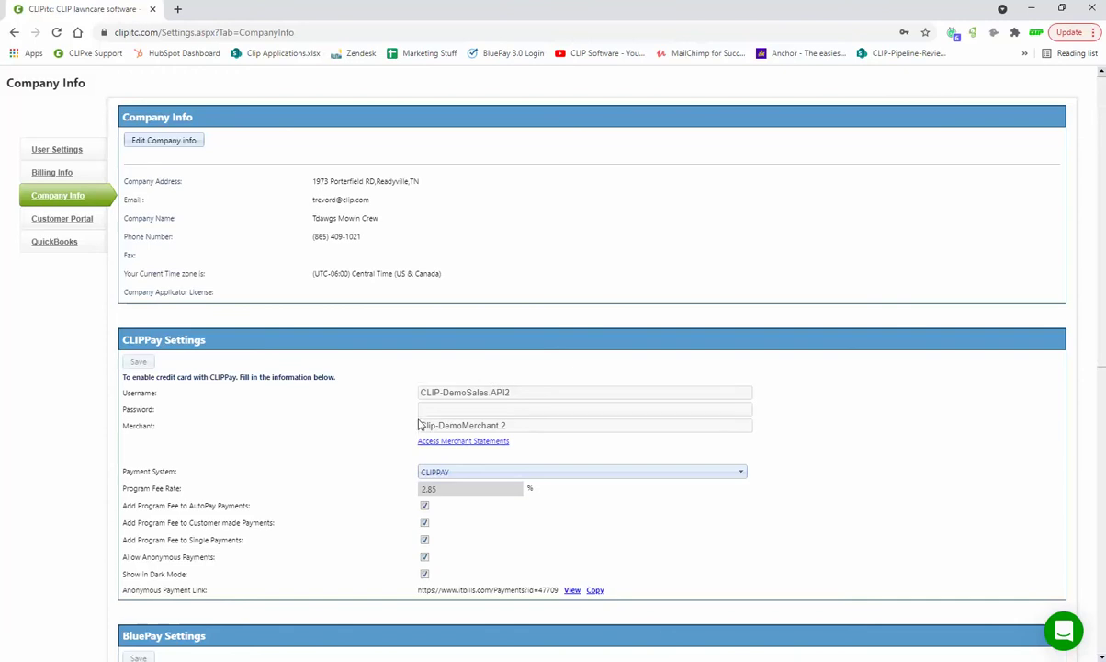
pyautogui.click(735, 472)
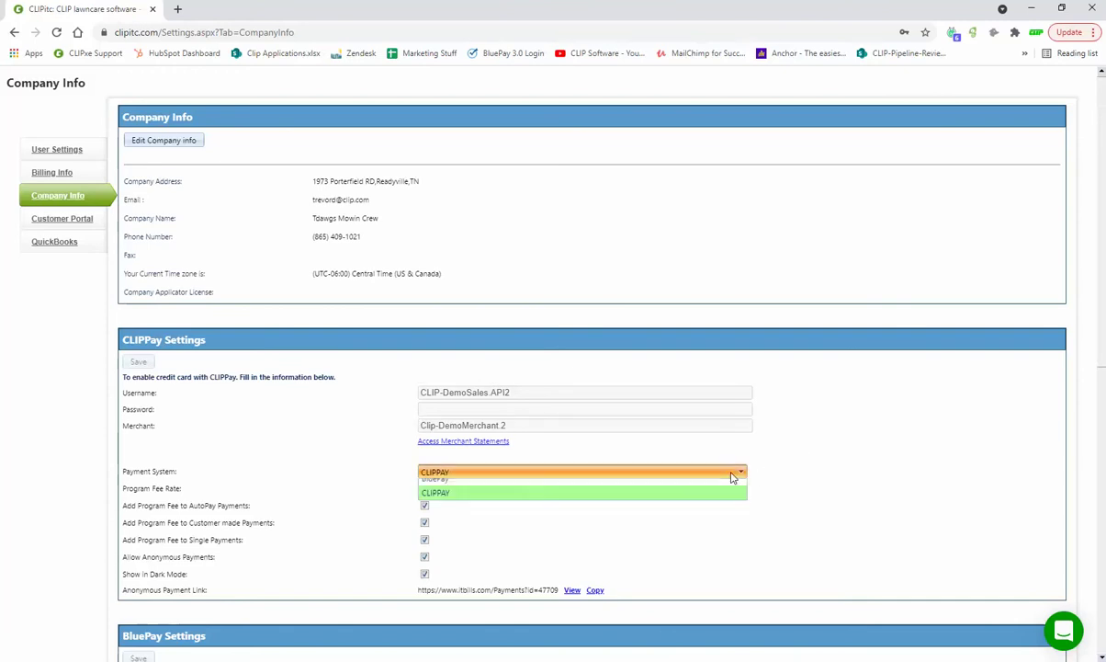
pyautogui.click(477, 502)
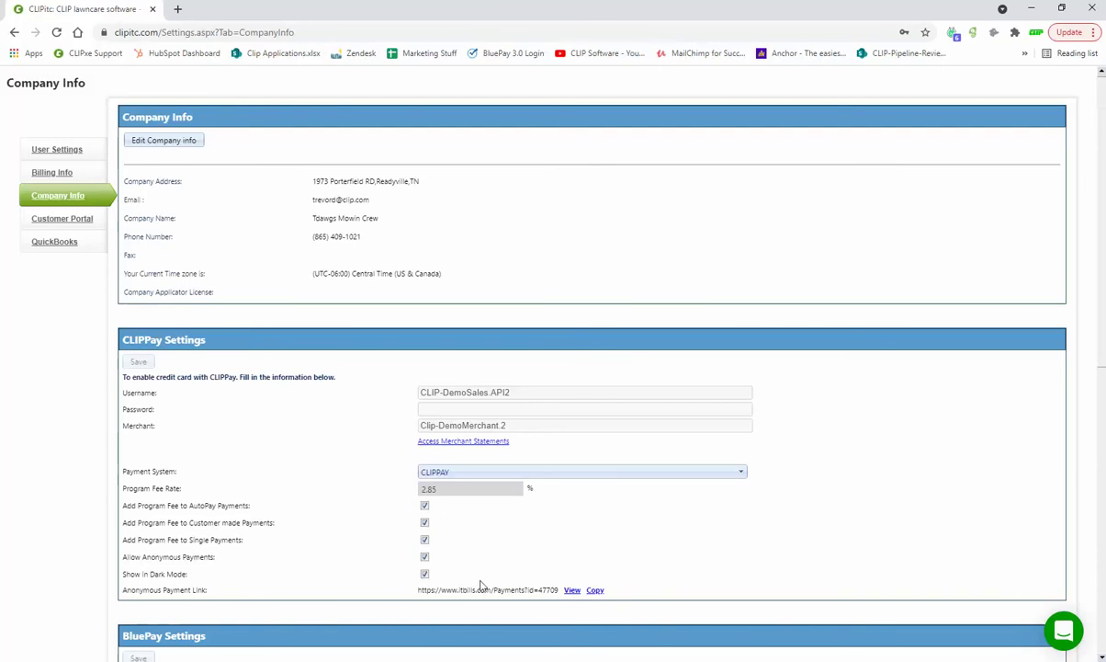
pyautogui.scroll(1, 488, 560)
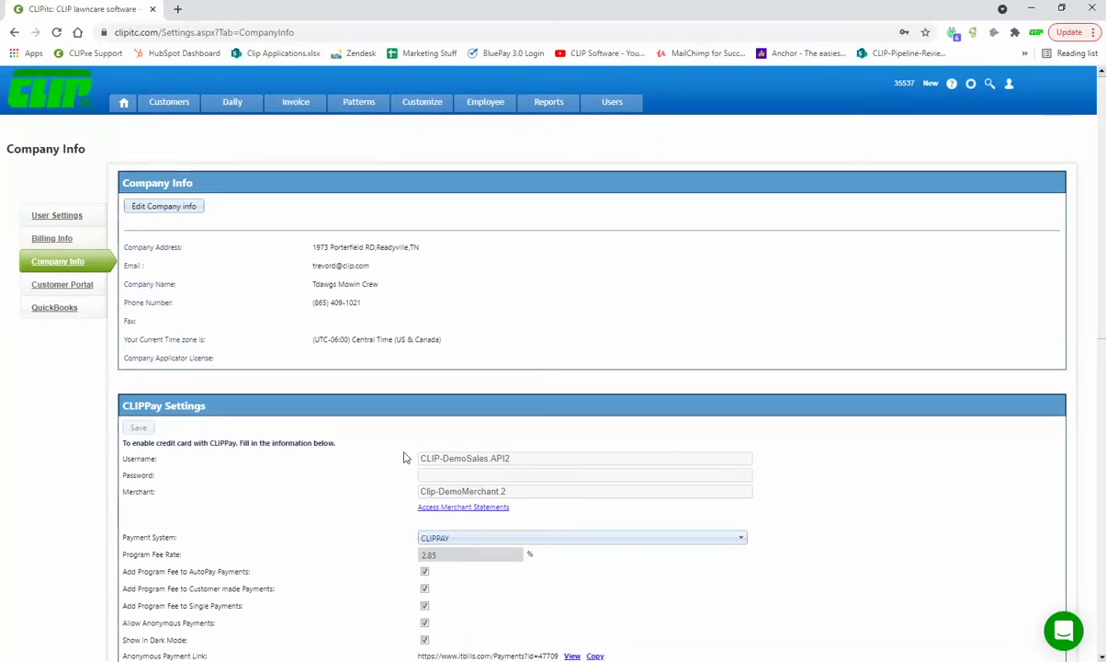
# Review the Credit Card - Merchant Track permissions of the third user in the Manage Users list, and leave without saving
pyautogui.click(618, 108)
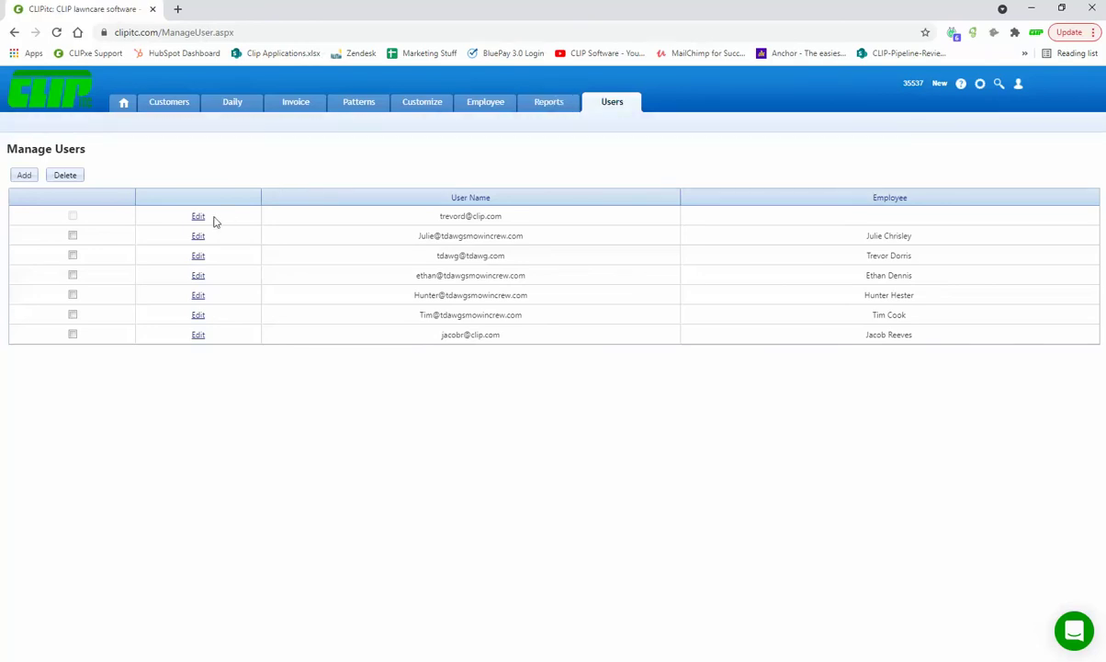
pyautogui.click(199, 257)
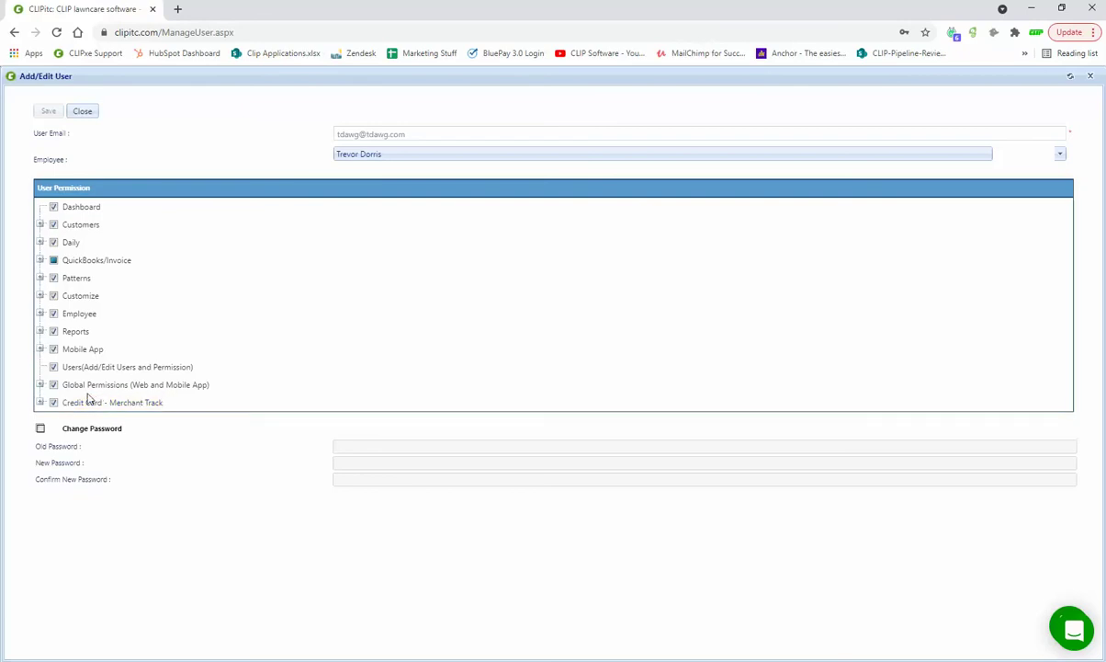
pyautogui.click(53, 403)
pyautogui.click(40, 403)
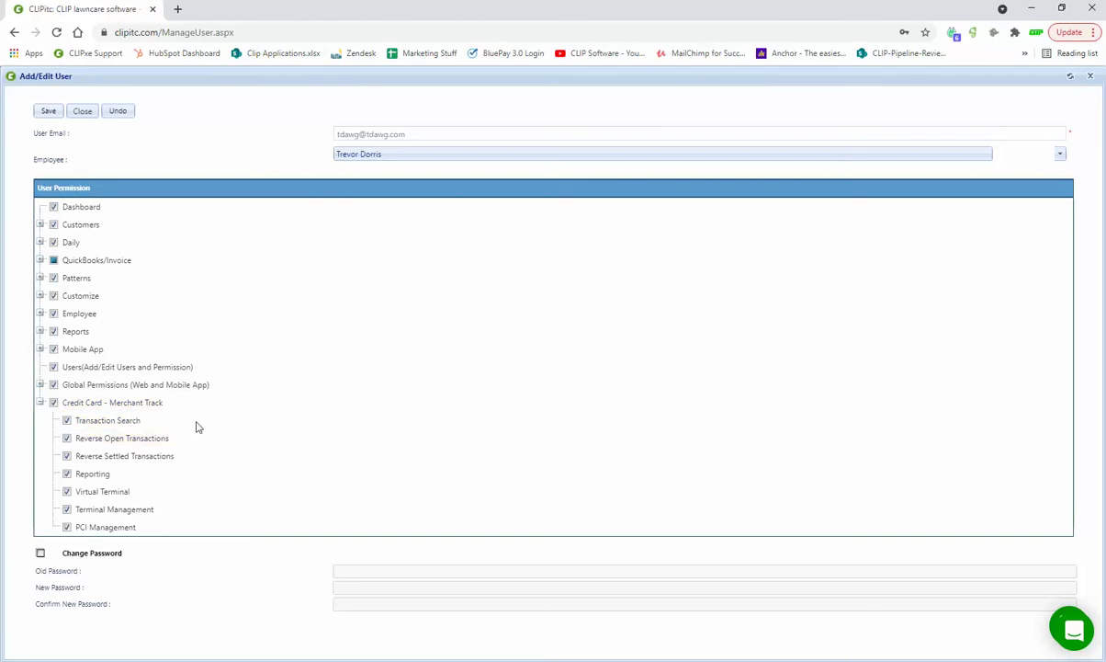
pyautogui.click(40, 402)
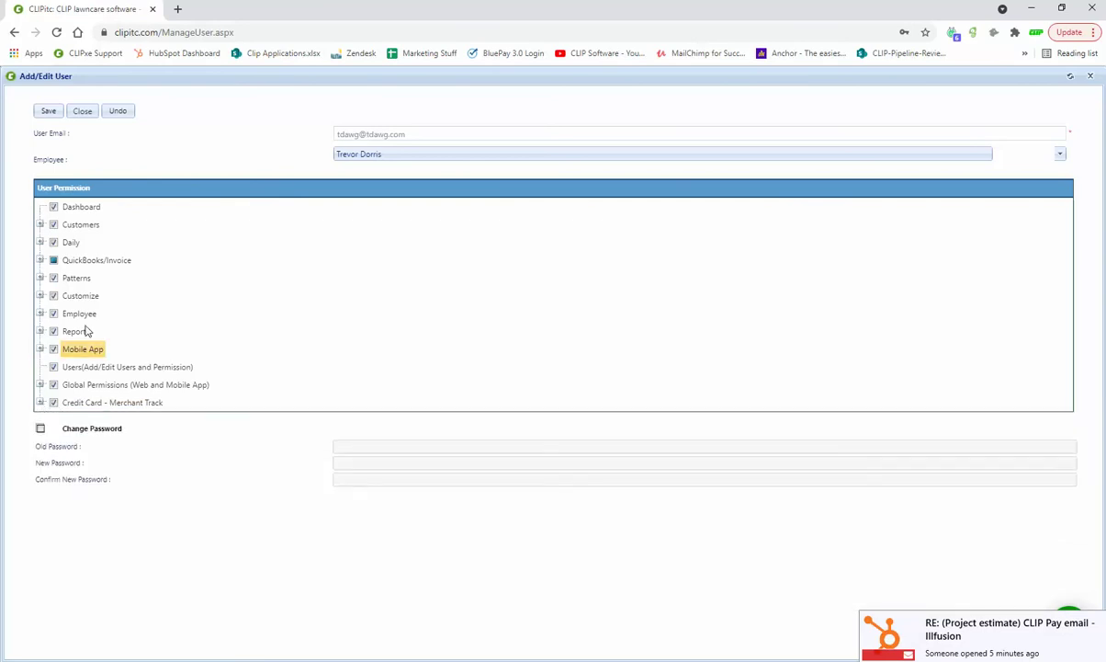
pyautogui.click(90, 111)
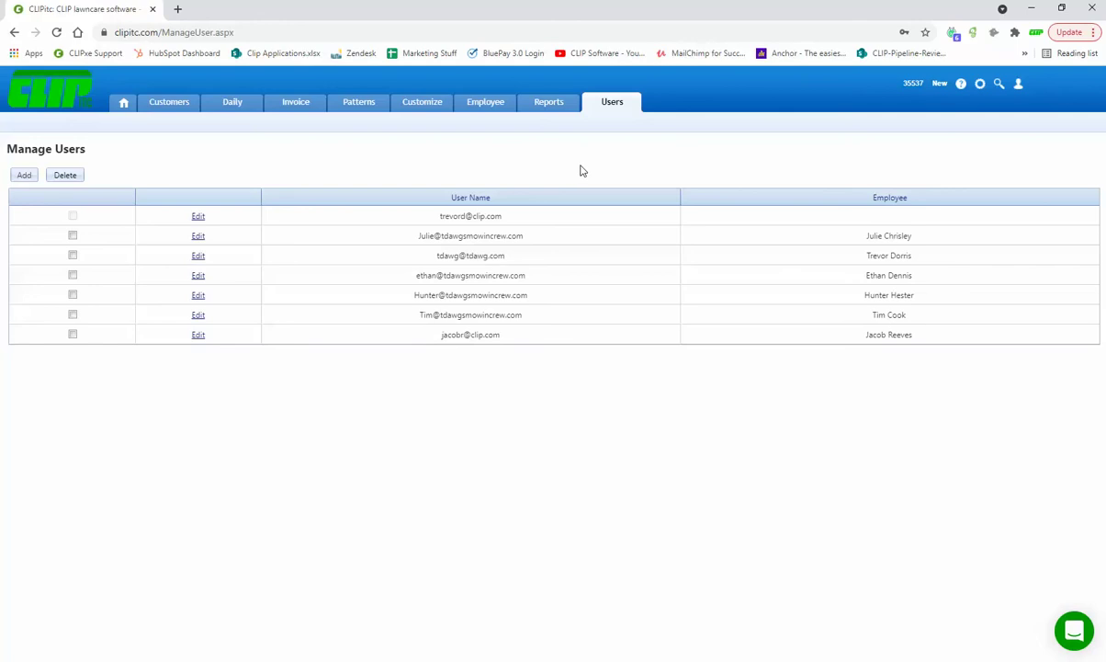
# Open the sample customer portal from the Customer Portal settings
pyautogui.click(123, 104)
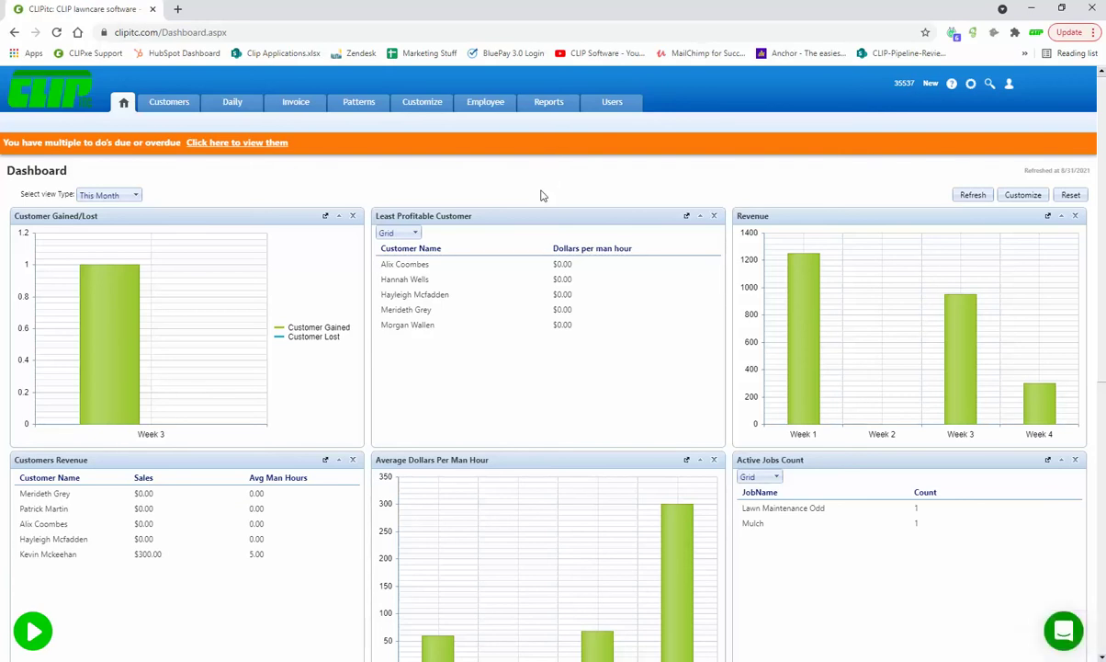
pyautogui.click(971, 85)
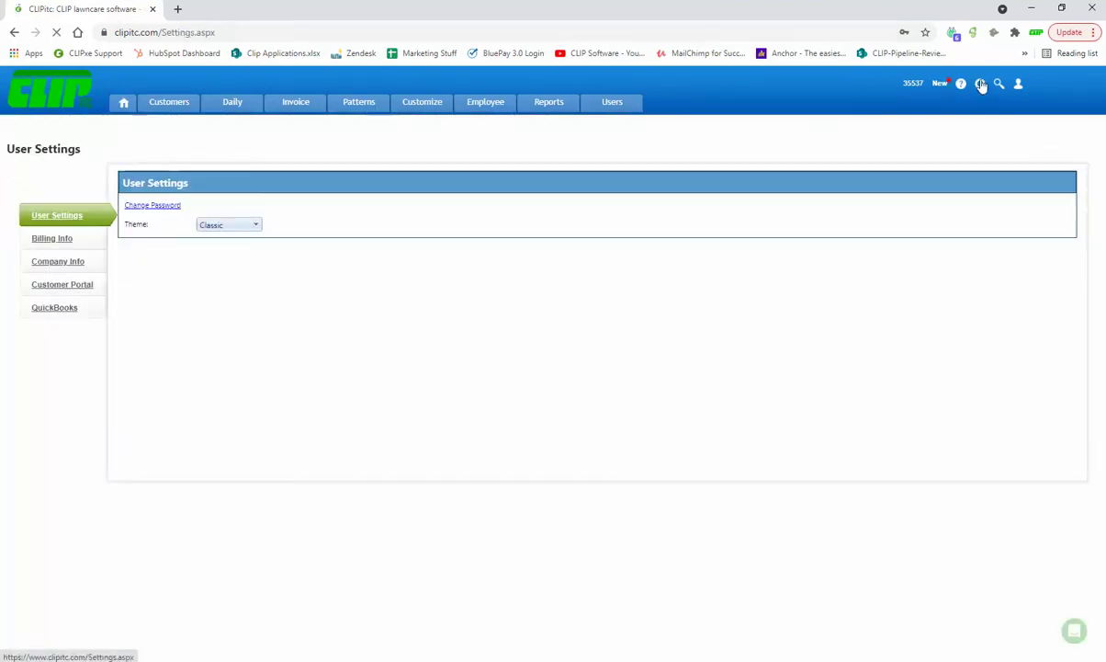
pyautogui.click(62, 286)
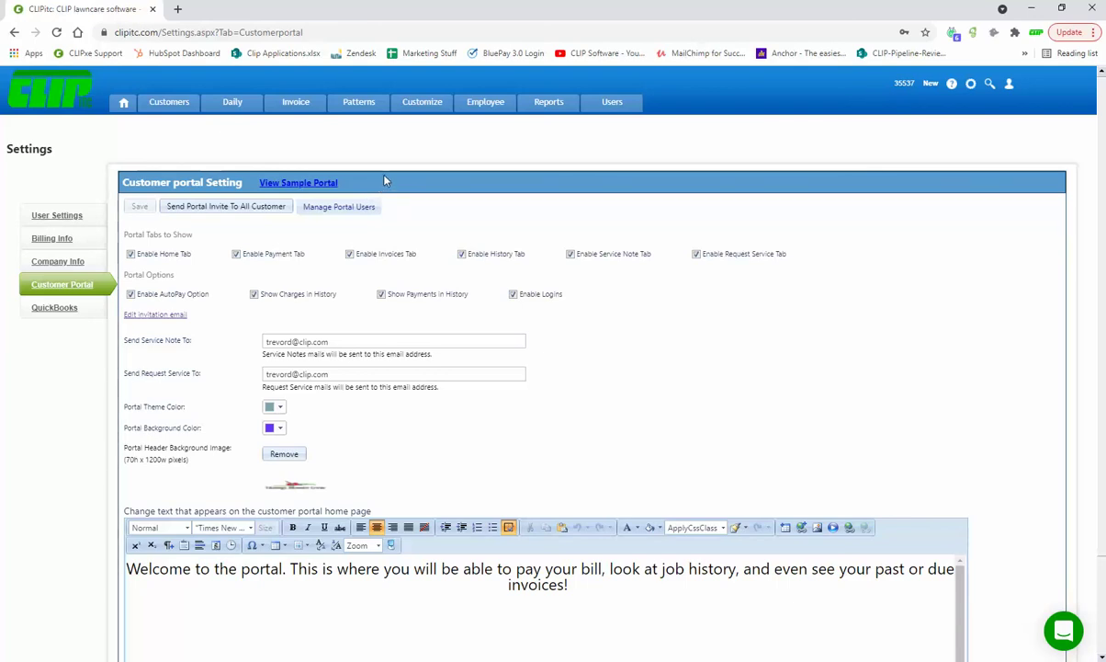
pyautogui.click(286, 185)
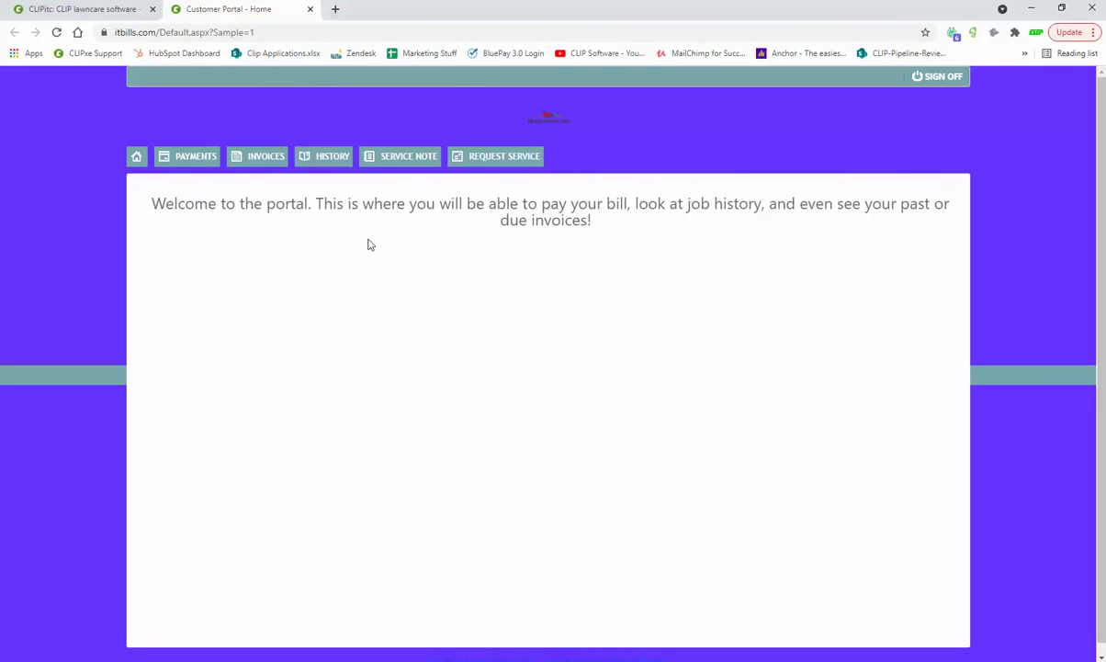
# Fill in the sample portal's payment form with payment type Credit Card, Enter New Credit Card and an amount of 50.00
pyautogui.click(185, 162)
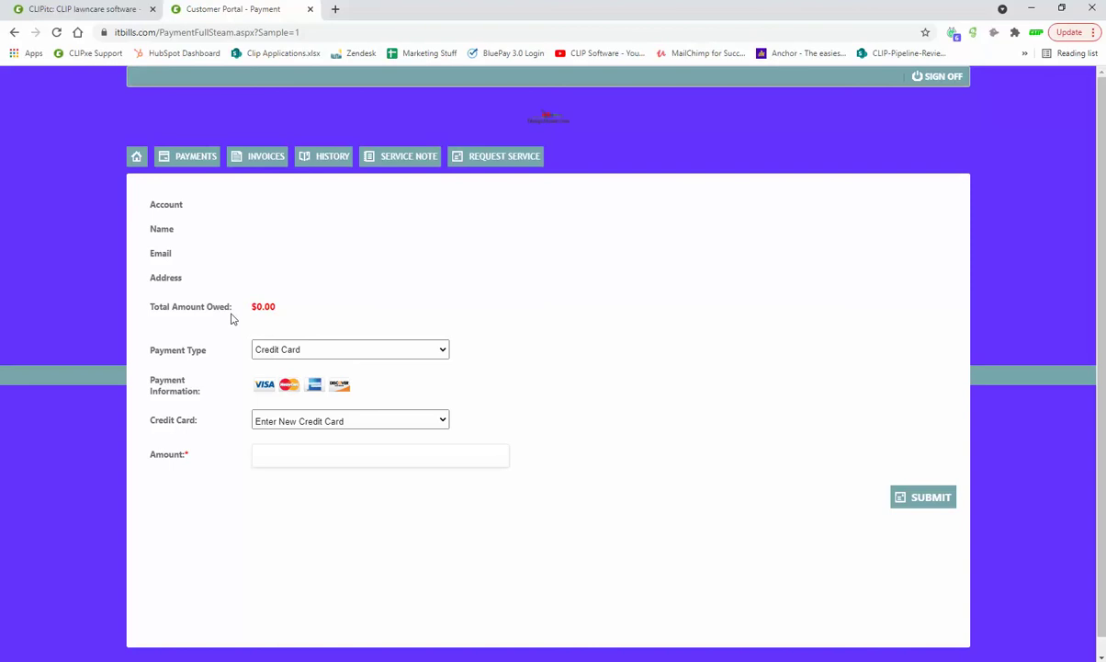
pyautogui.click(331, 350)
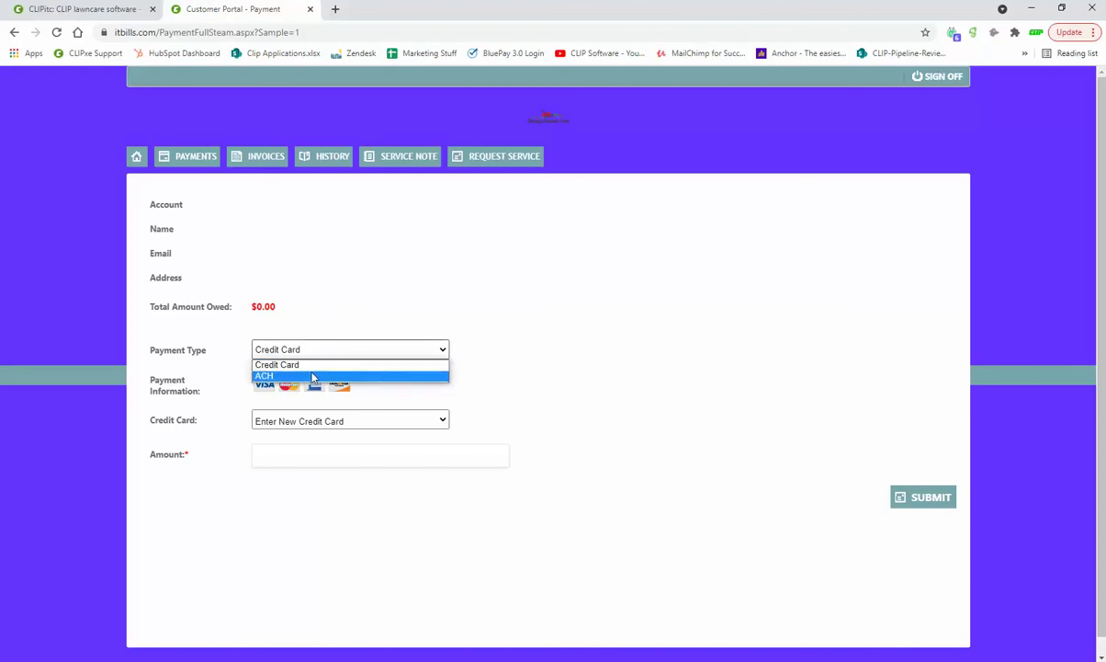
pyautogui.click(351, 364)
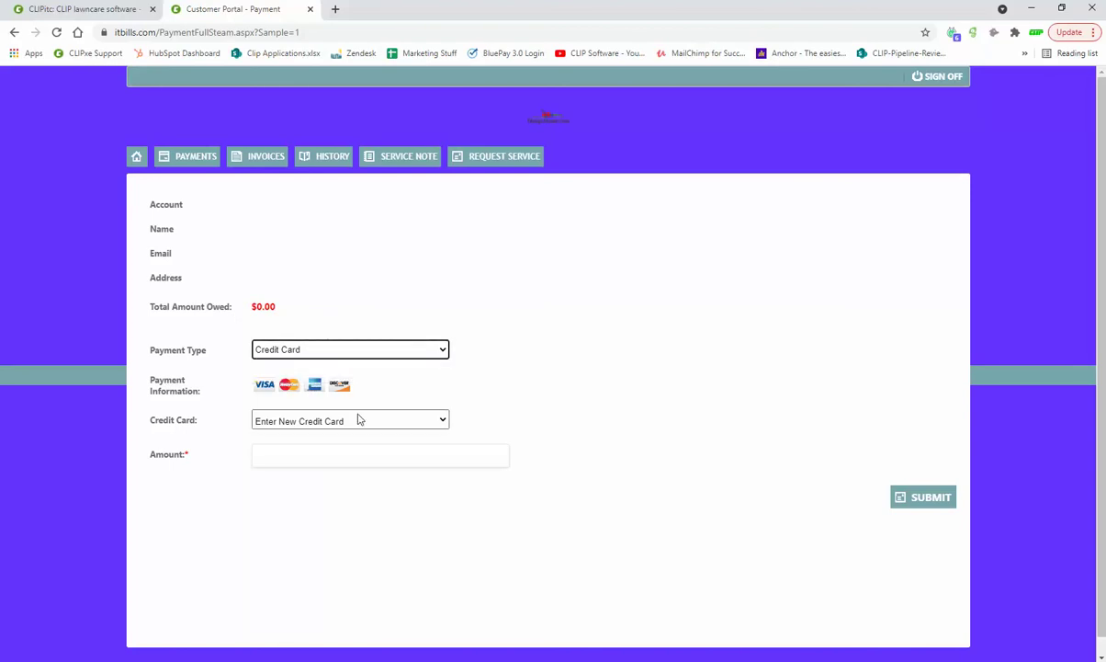
pyautogui.click(358, 420)
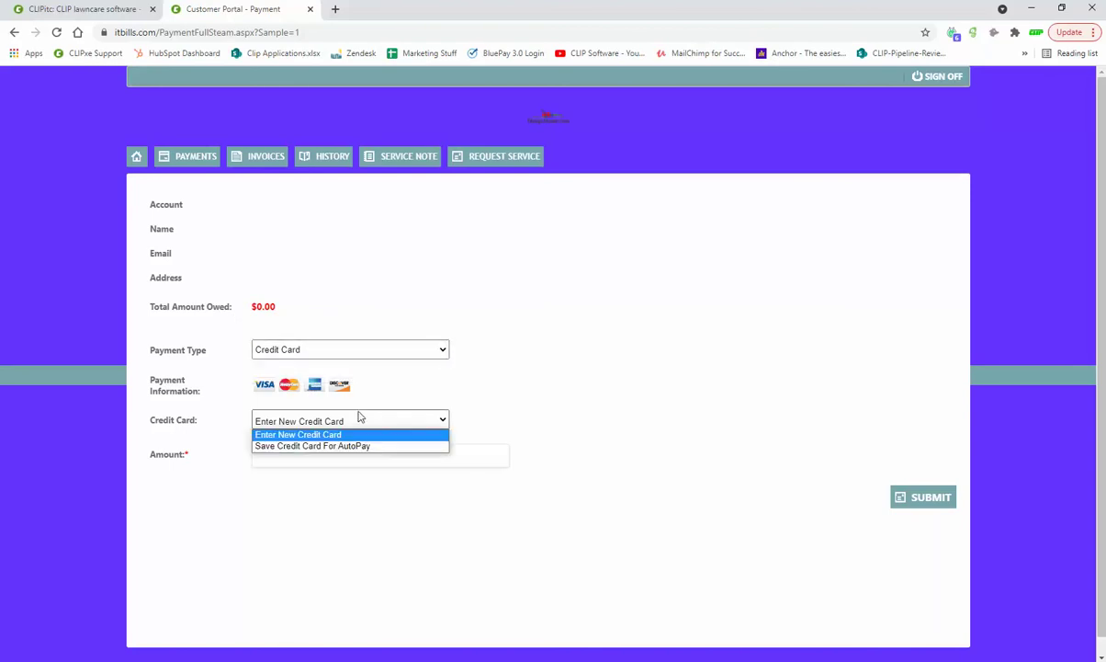
pyautogui.click(432, 434)
pyautogui.click(410, 453)
pyautogui.write('50.00')
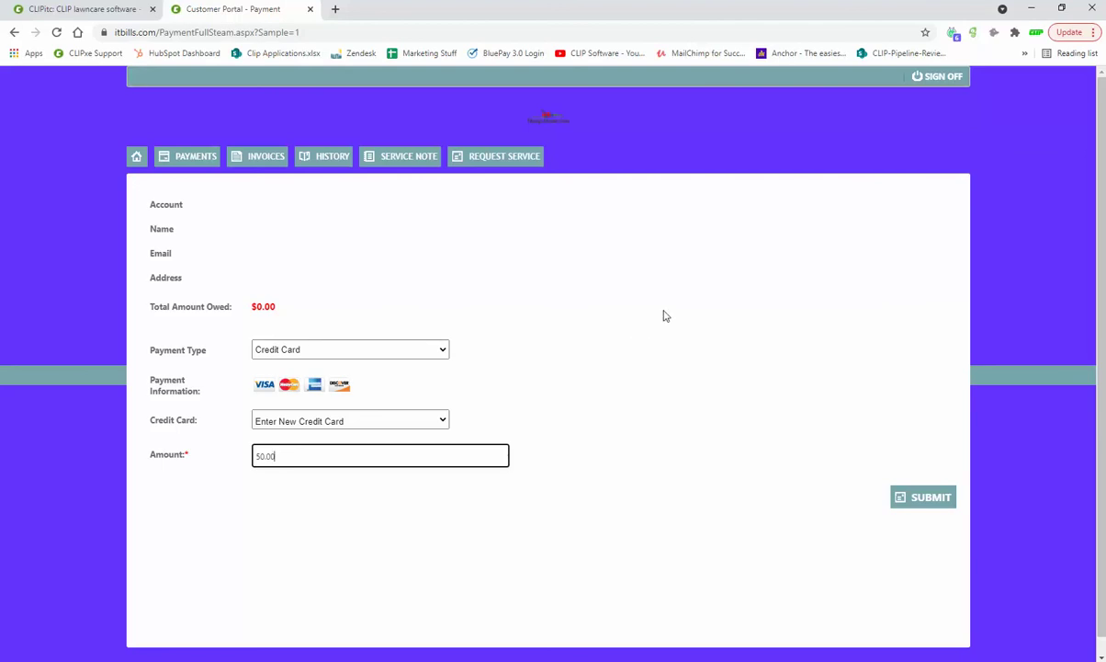
# Review the sample portal's Invoices, History, Service Note and Request Service pages, and return to its home page
pyautogui.click(259, 158)
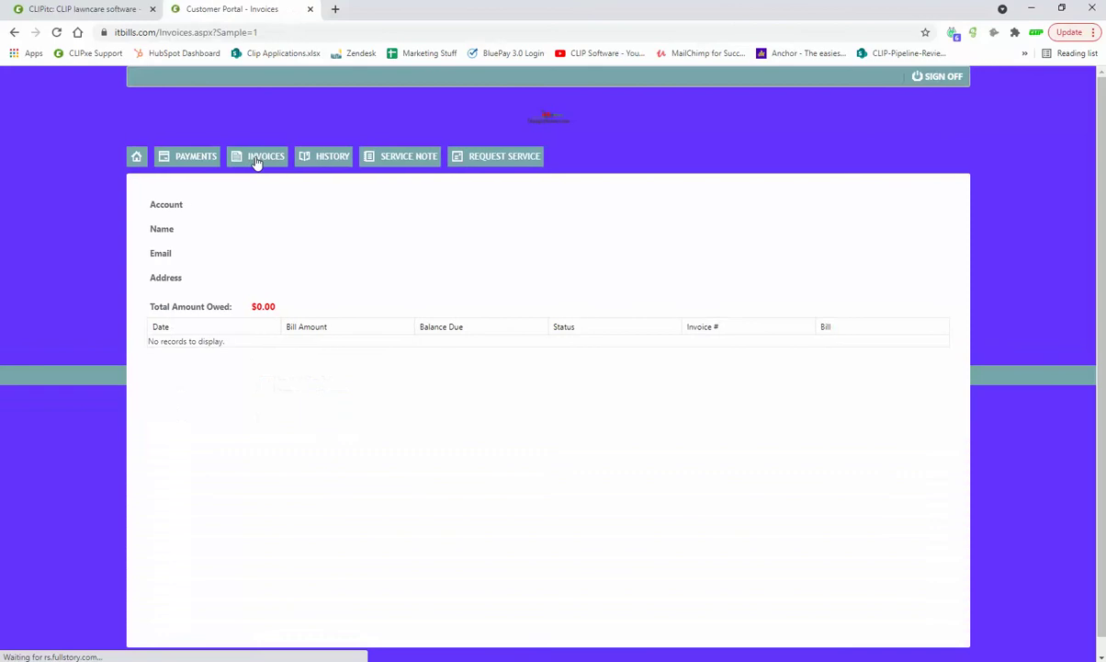
pyautogui.click(327, 164)
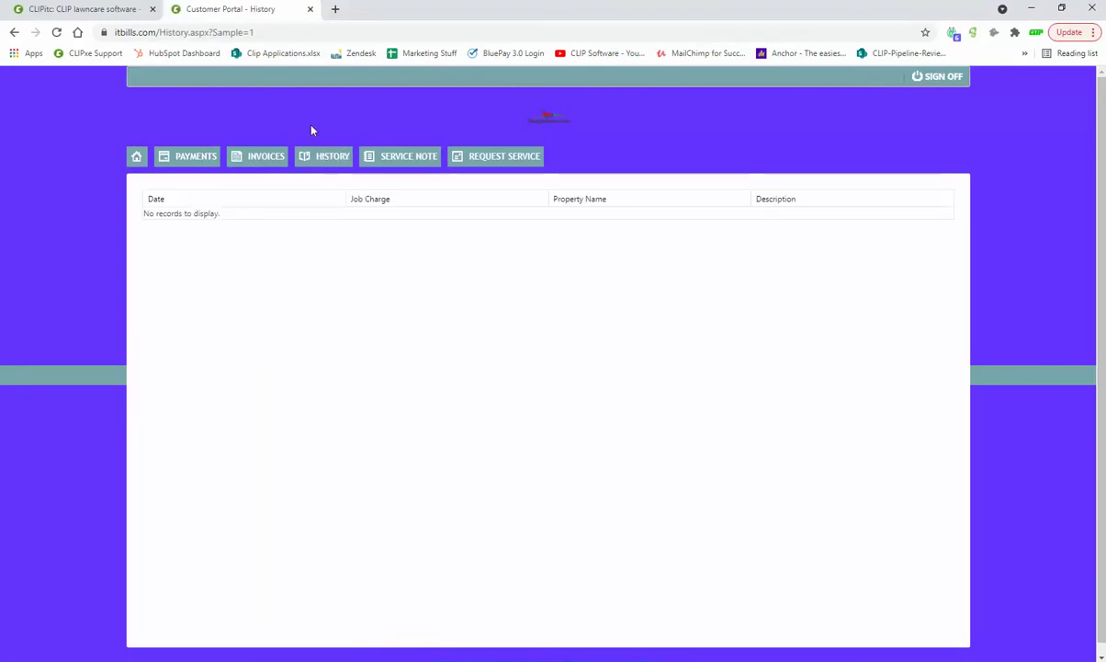
pyautogui.click(410, 164)
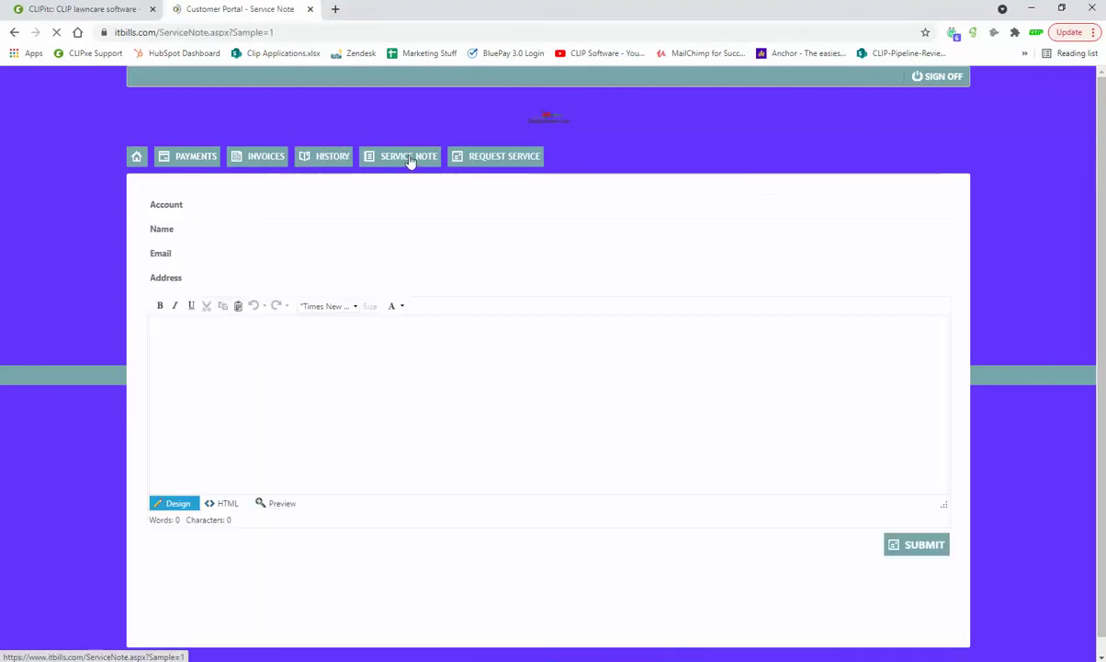
pyautogui.click(255, 358)
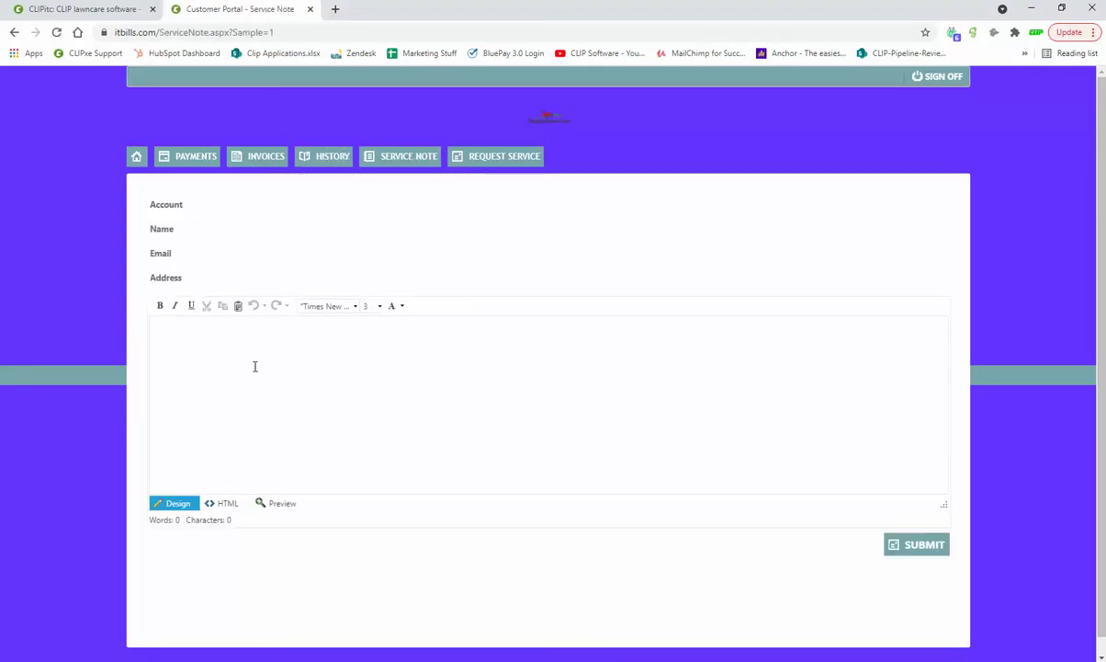
pyautogui.click(496, 169)
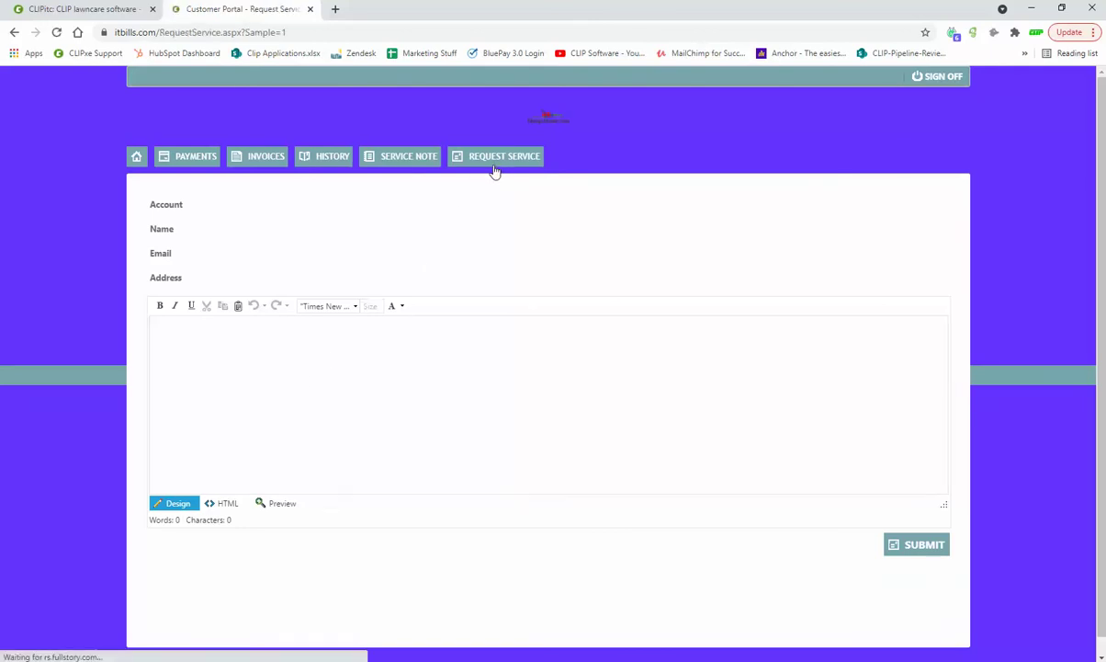
pyautogui.click(321, 338)
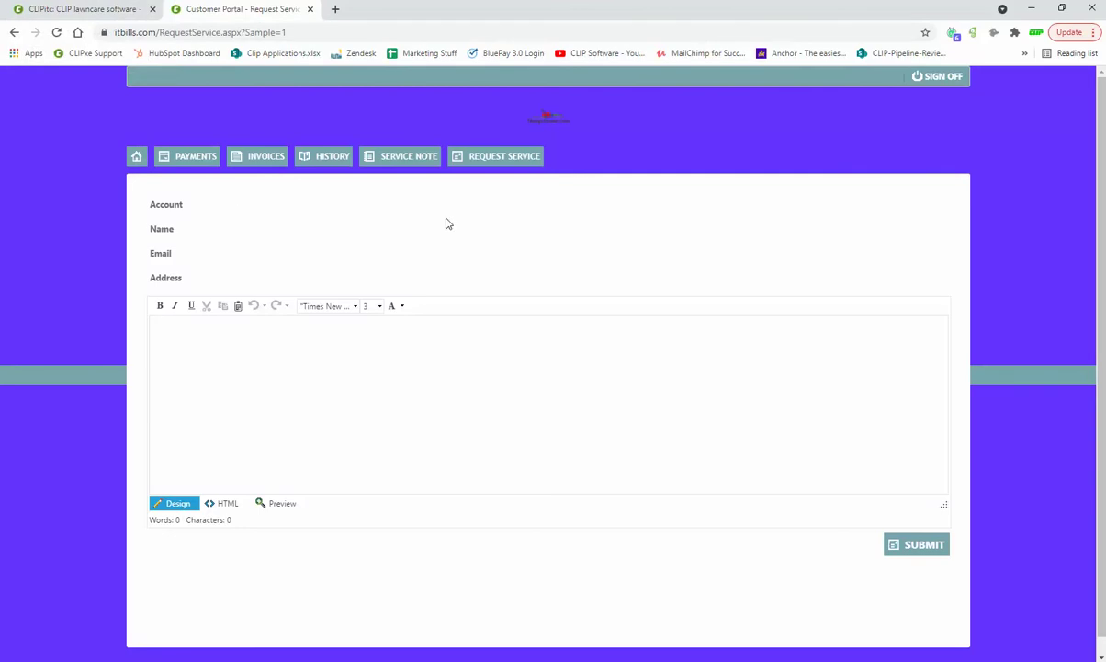
pyautogui.click(136, 156)
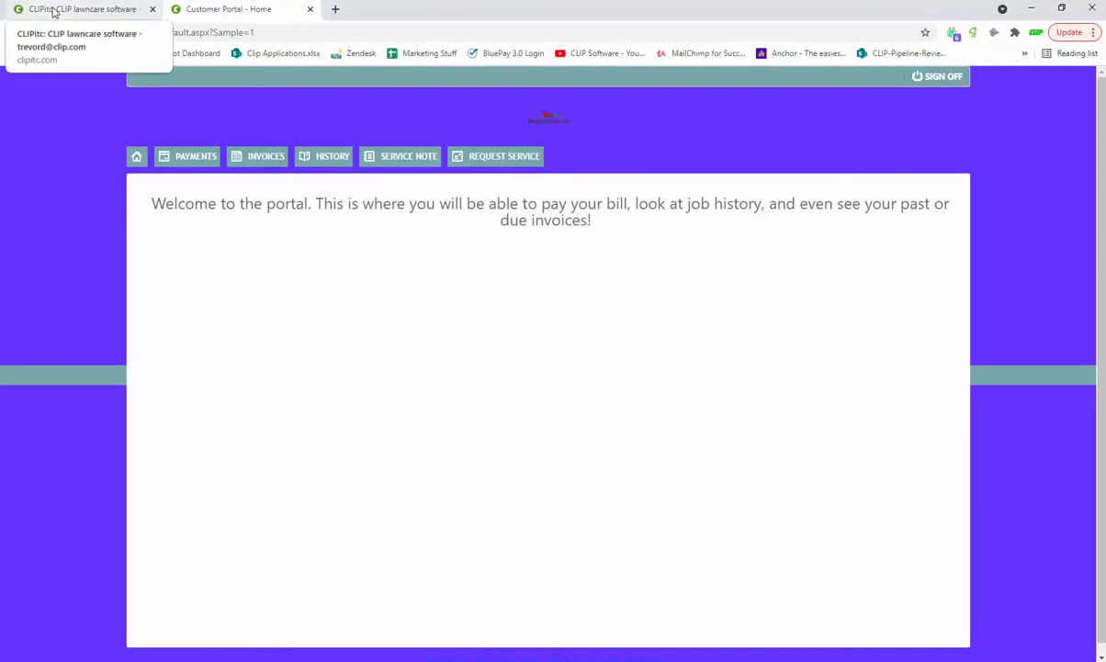
# Switch back to CLIPitc and open the Single Payment form for invoices
pyautogui.click(52, 11)
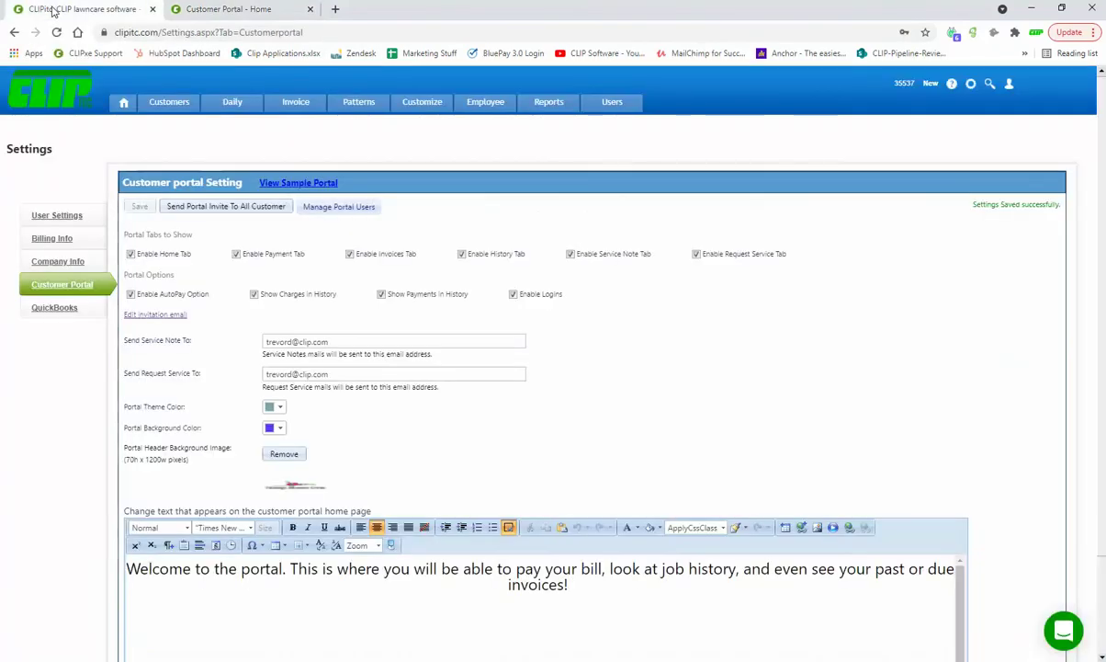
pyautogui.click(124, 104)
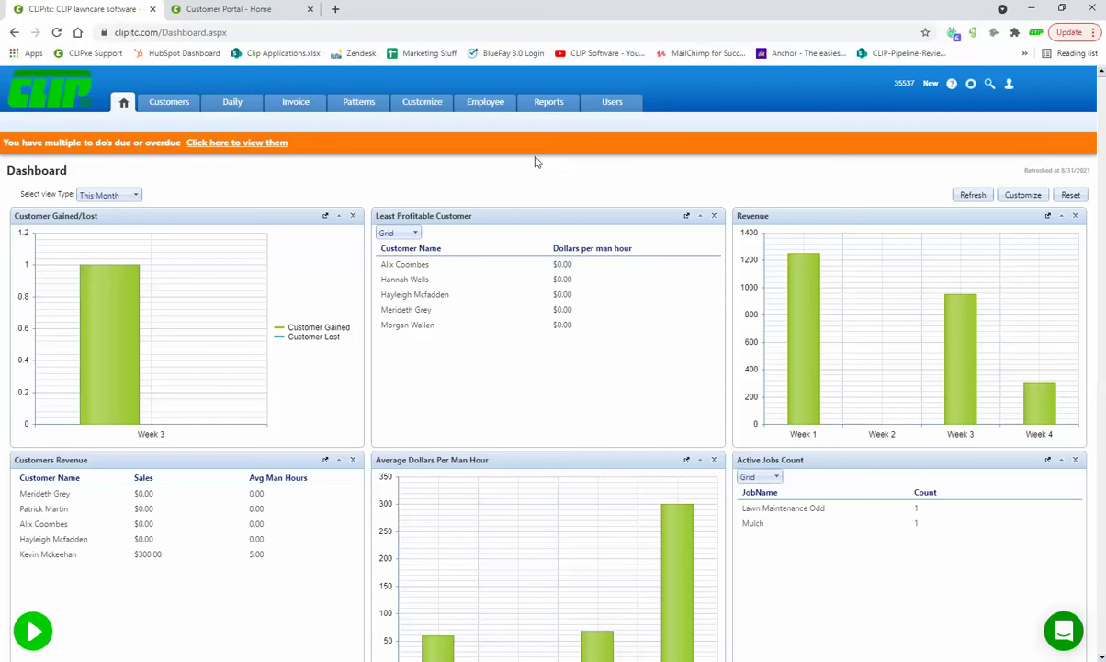
pyautogui.moveTo(292, 104)
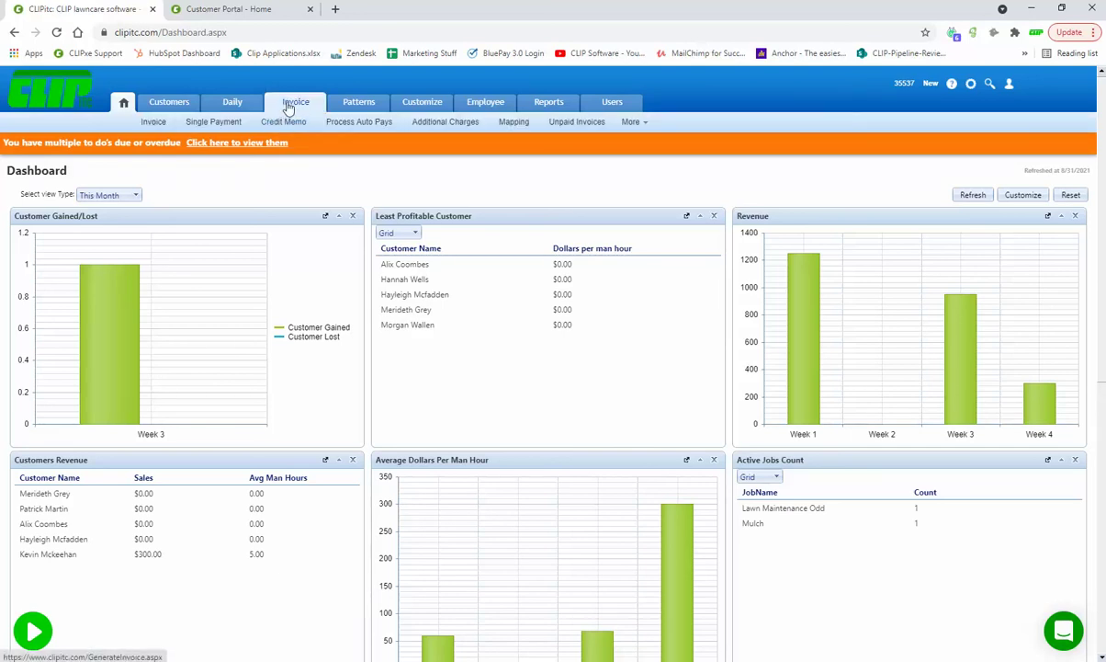
pyautogui.click(214, 123)
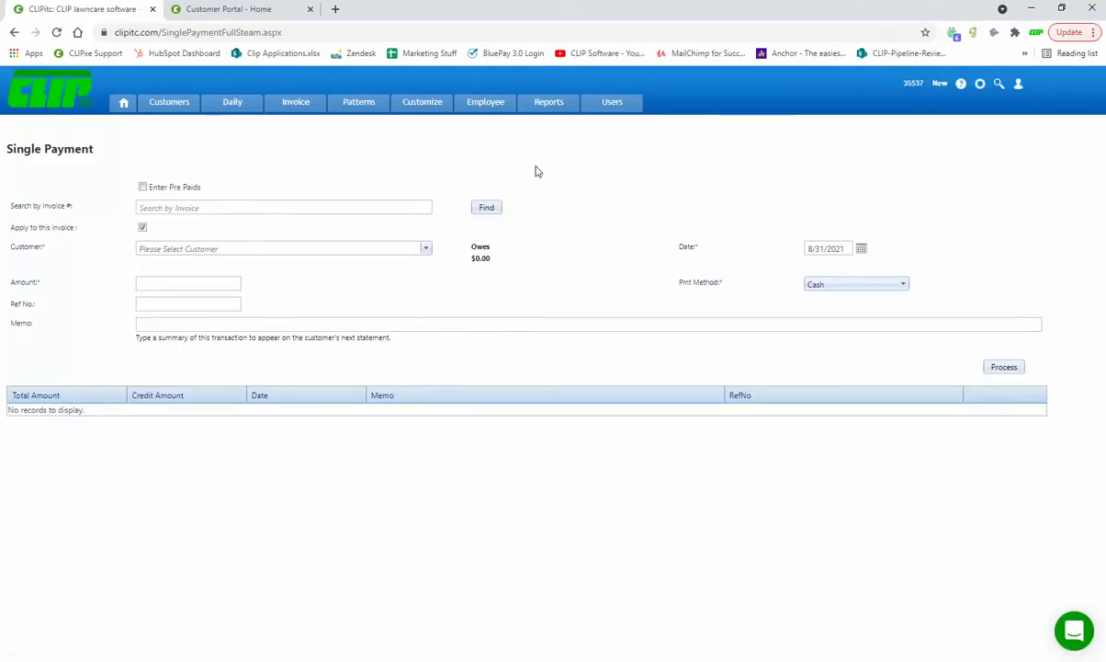
# Select the fifth customer in the customer list for the single payment and check the balance owed
pyautogui.click(250, 206)
pyautogui.click(425, 248)
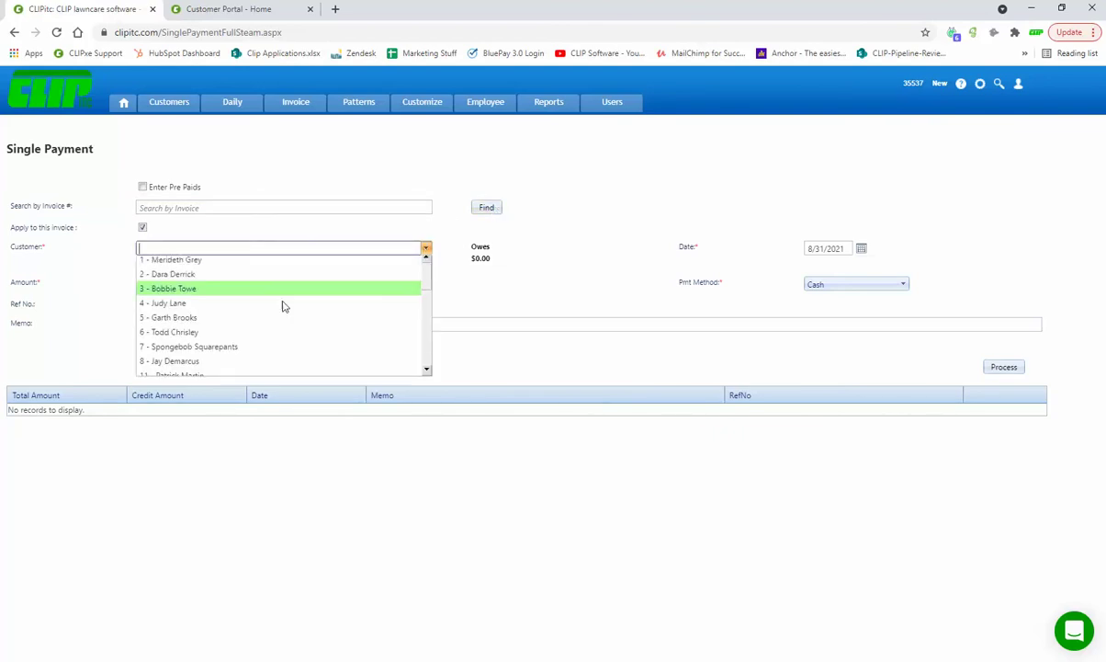
pyautogui.click(247, 322)
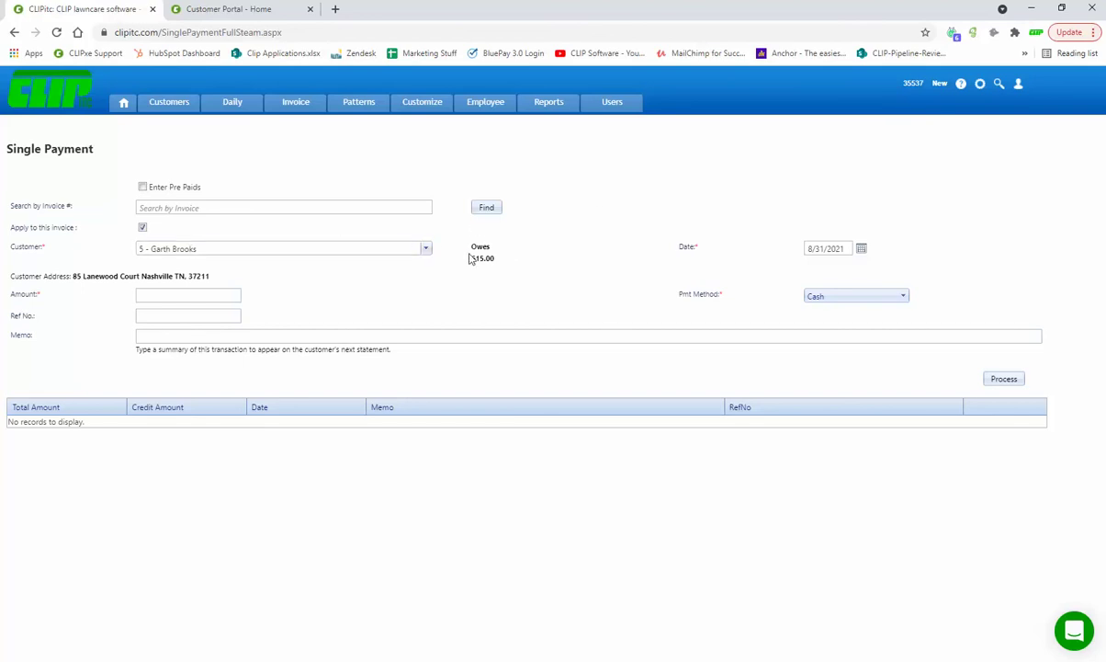
pyautogui.moveTo(469, 259); pyautogui.dragTo(501, 261)
pyautogui.click(309, 304)
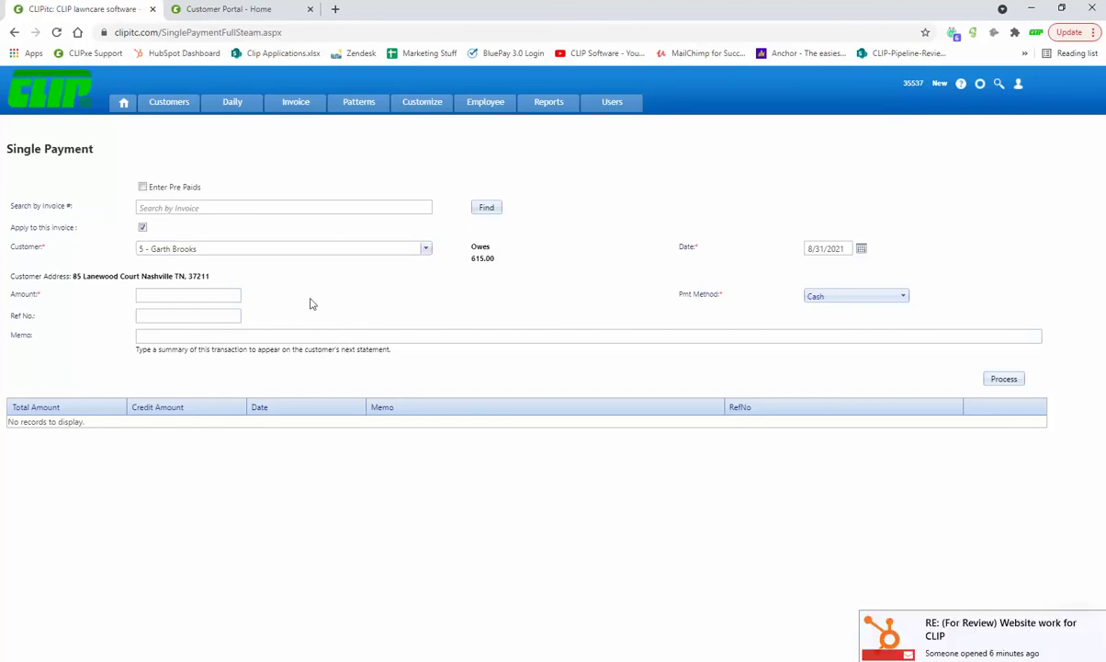
# Enter a payment amount of 615.00 and the memo "August 31st, 2021"
pyautogui.click(209, 296)
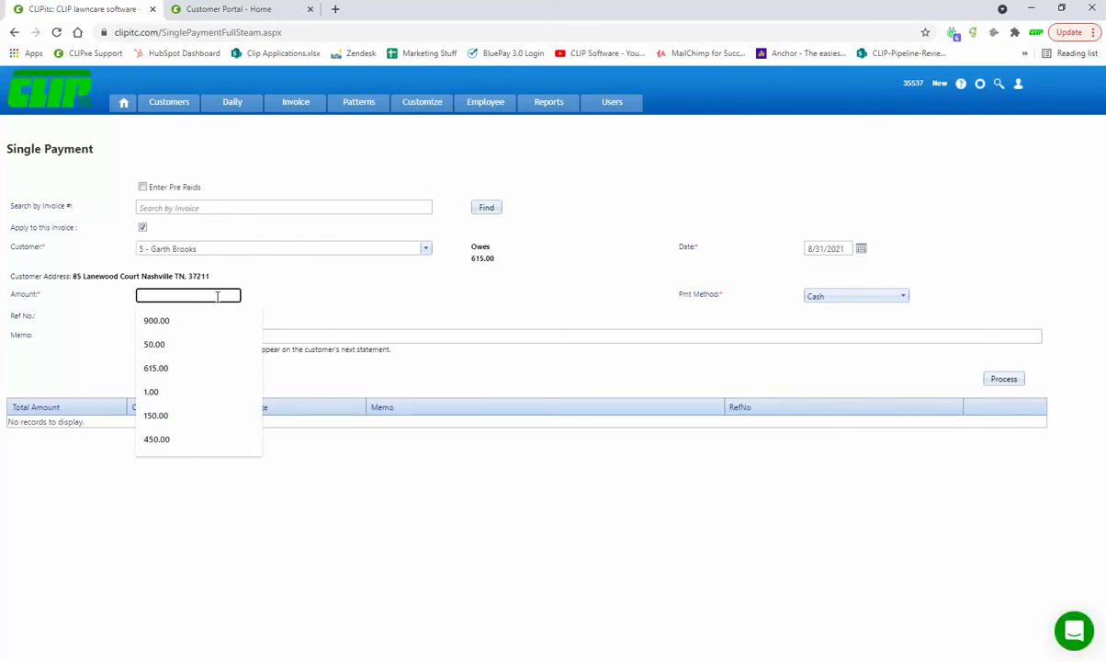
pyautogui.write('615.')
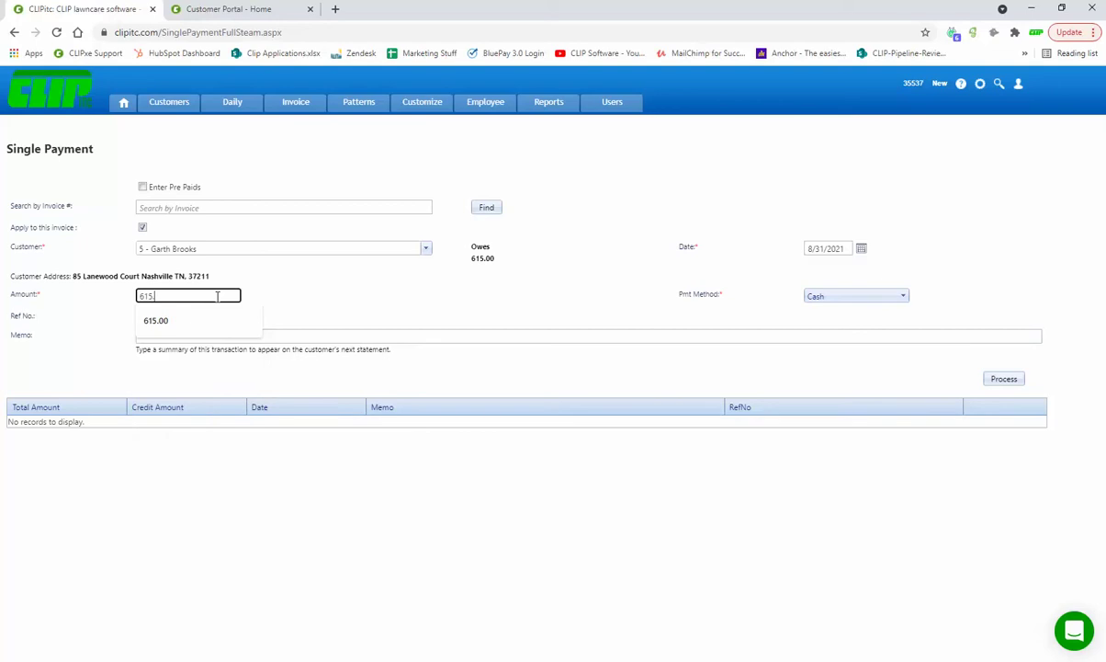
pyautogui.write('00')
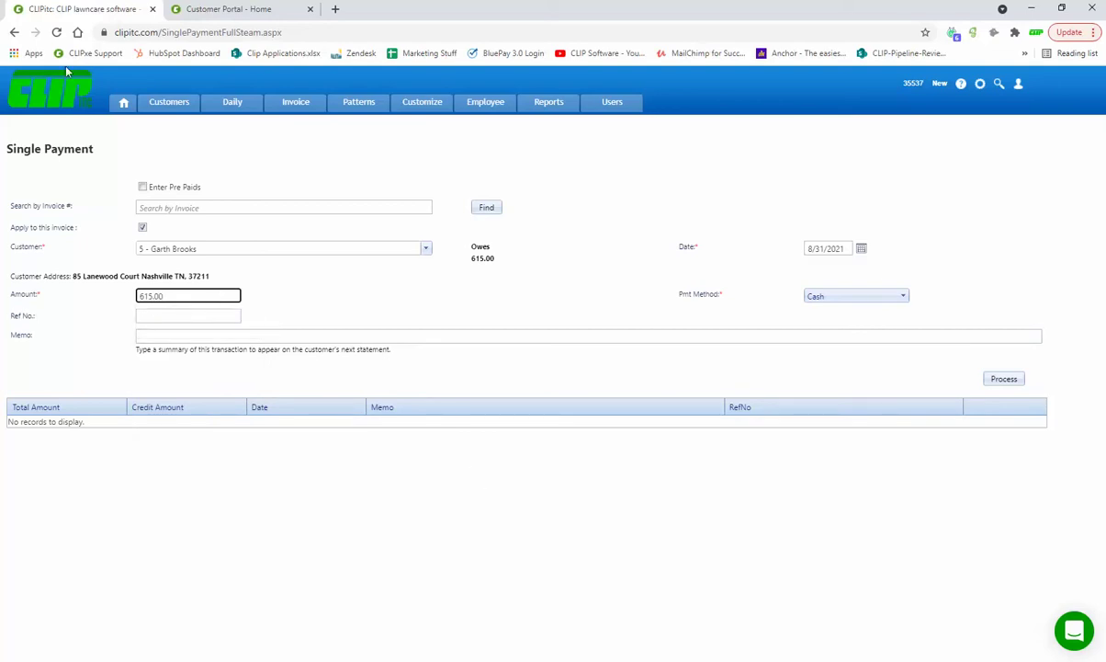
pyautogui.click(335, 335)
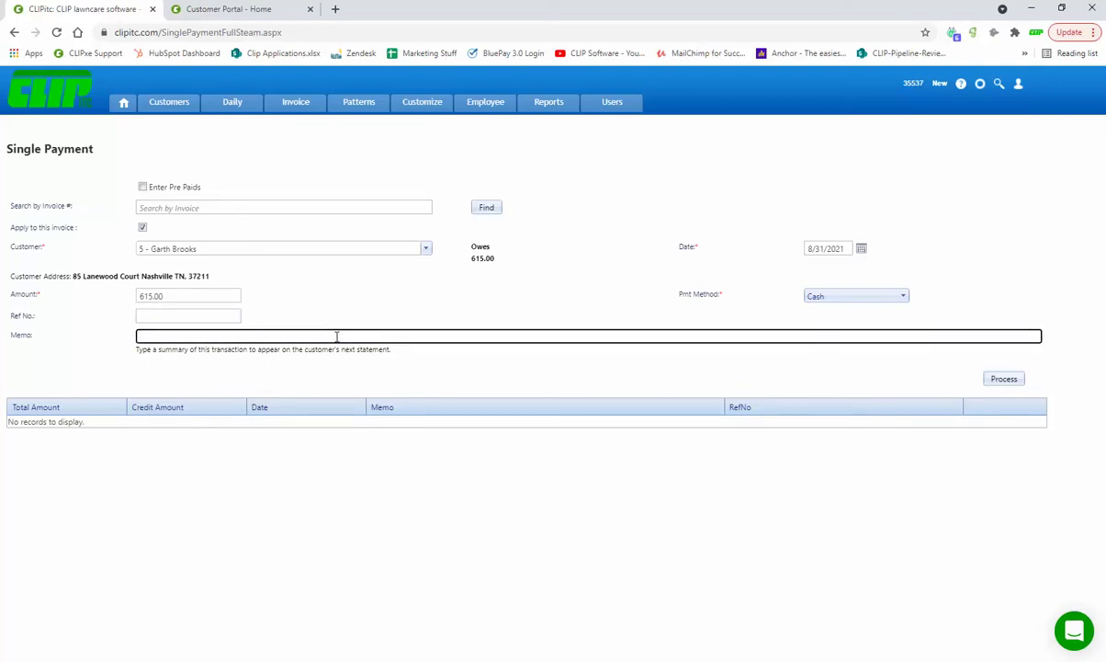
pyautogui.write('August 31swt, 2021')
# Set the payment method to Credit Card and process the entry to open its billing information
pyautogui.click(844, 297)
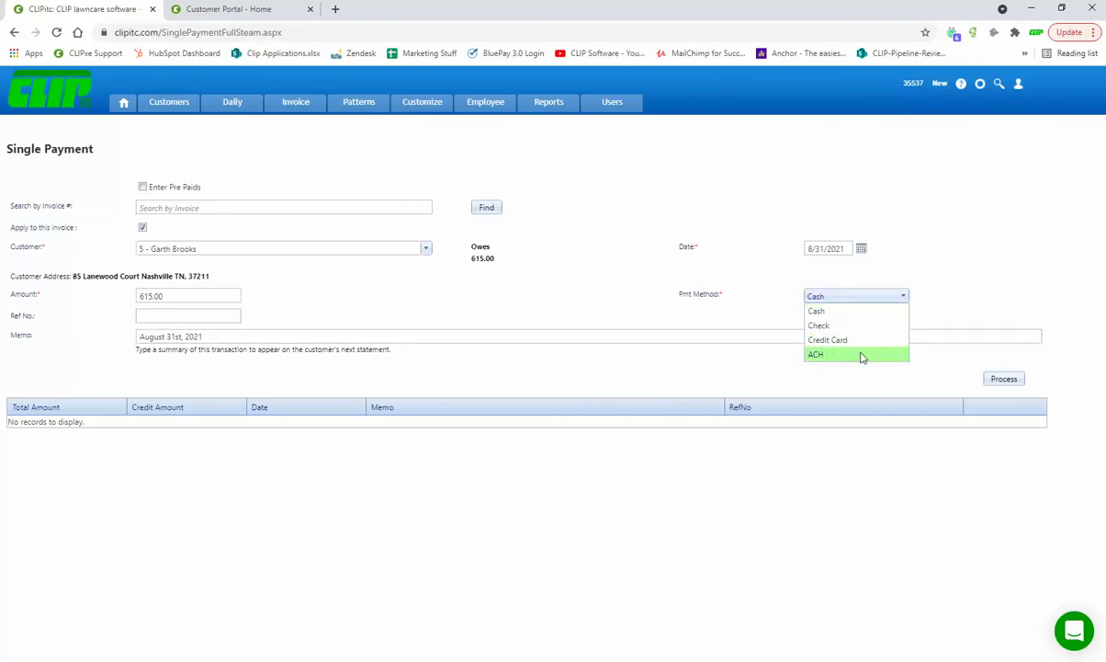
pyautogui.click(855, 341)
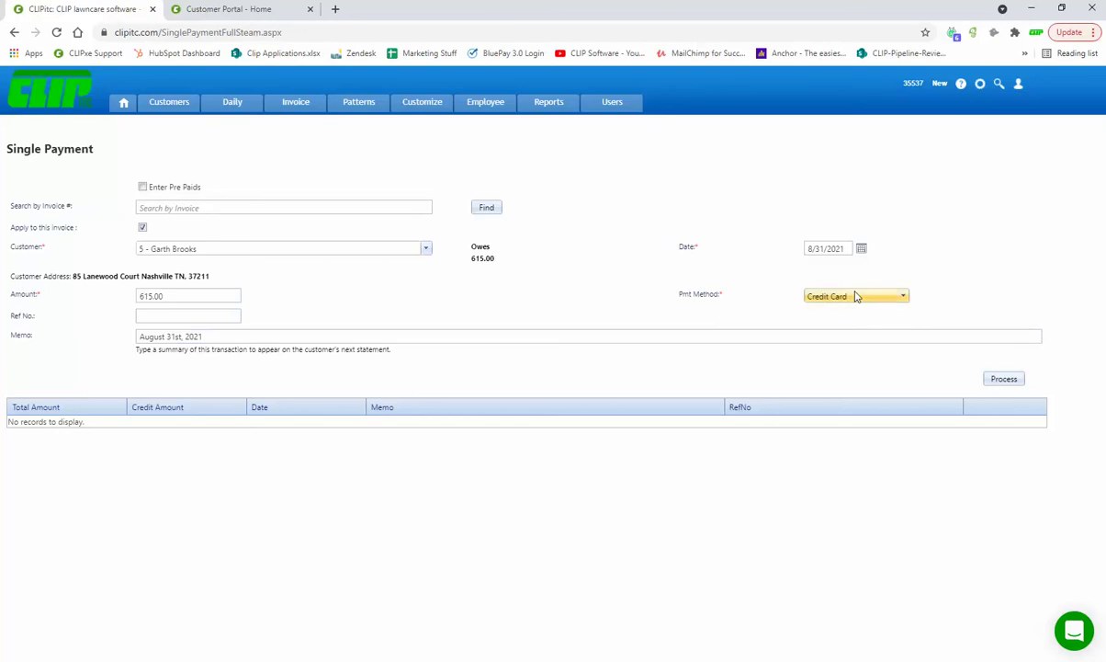
pyautogui.click(1000, 380)
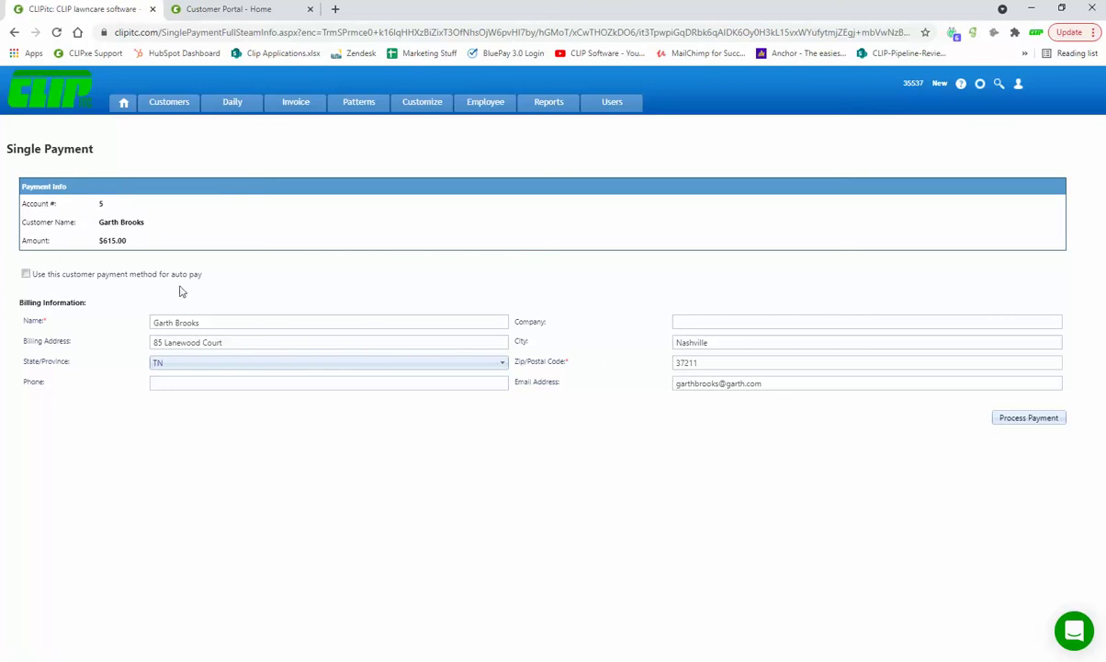
# Enable this payment method for auto pay, then open the card entry form for the payment and close it without paying
pyautogui.click(26, 275)
pyautogui.click(1031, 418)
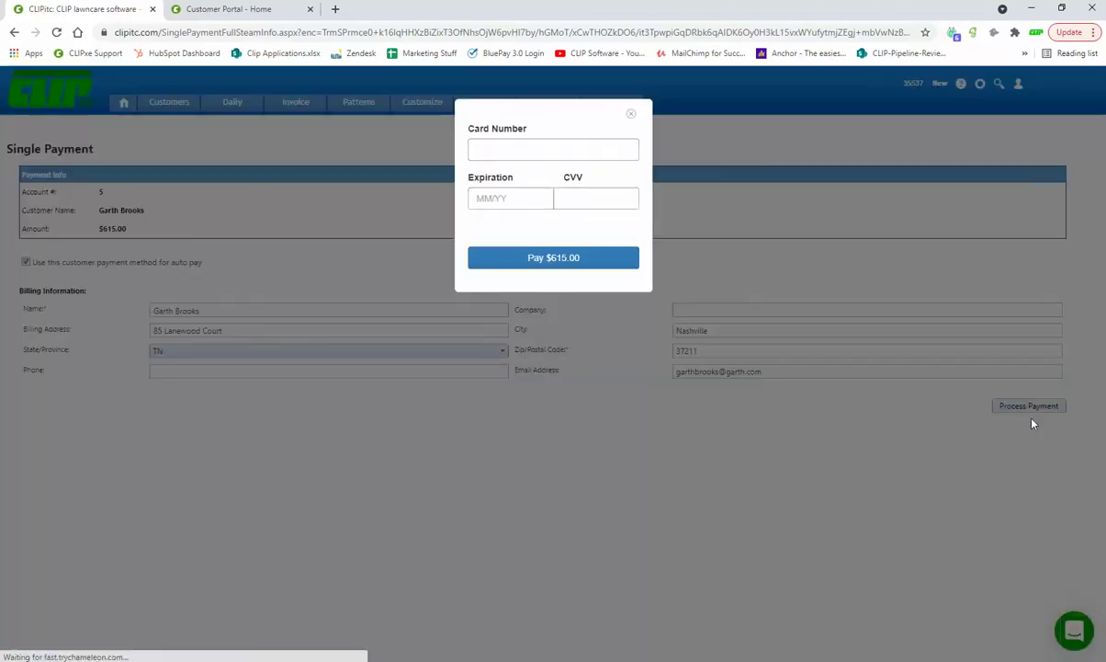
pyautogui.click(538, 152)
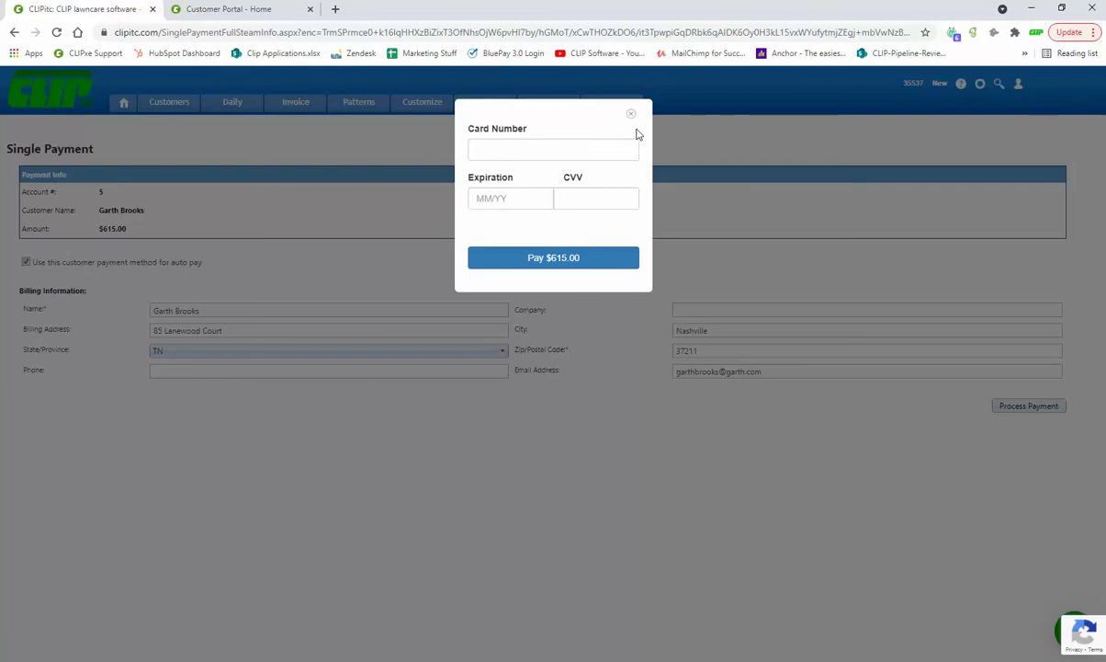
pyautogui.click(632, 117)
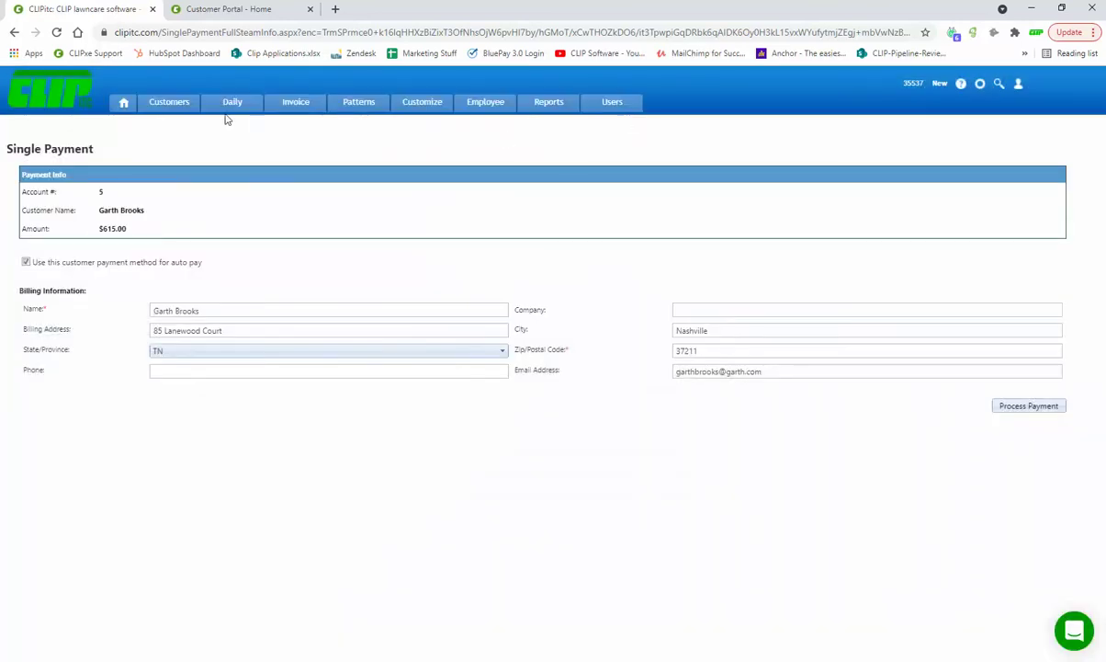
# Open the same customer's full record, review the job and payment history, and return to the dashboard
pyautogui.click(161, 106)
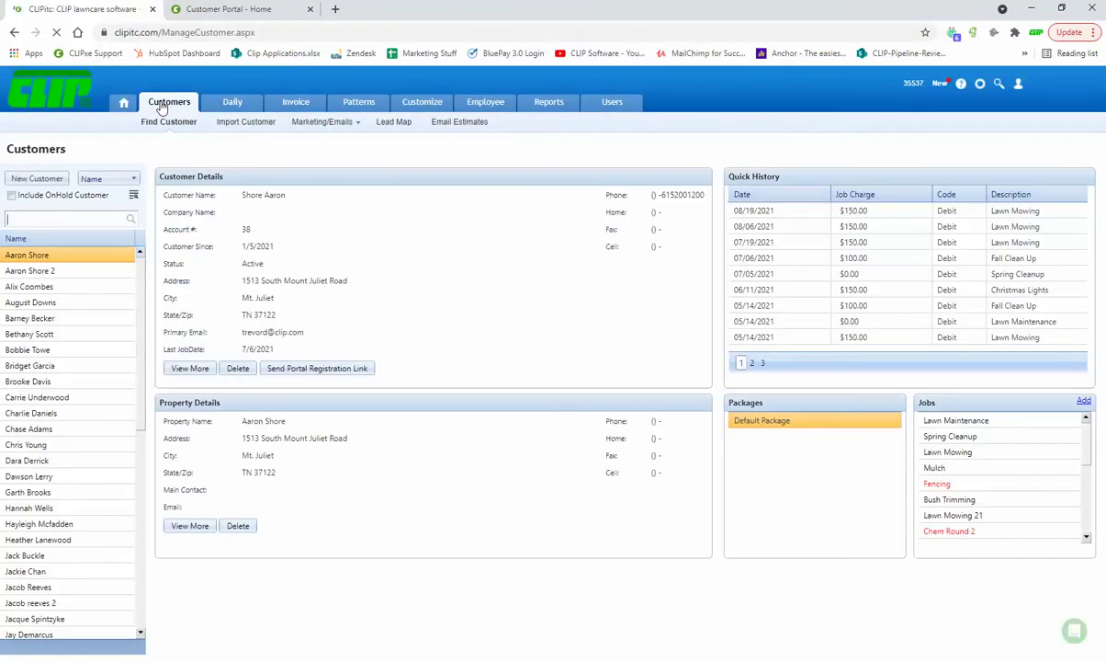
pyautogui.click(33, 493)
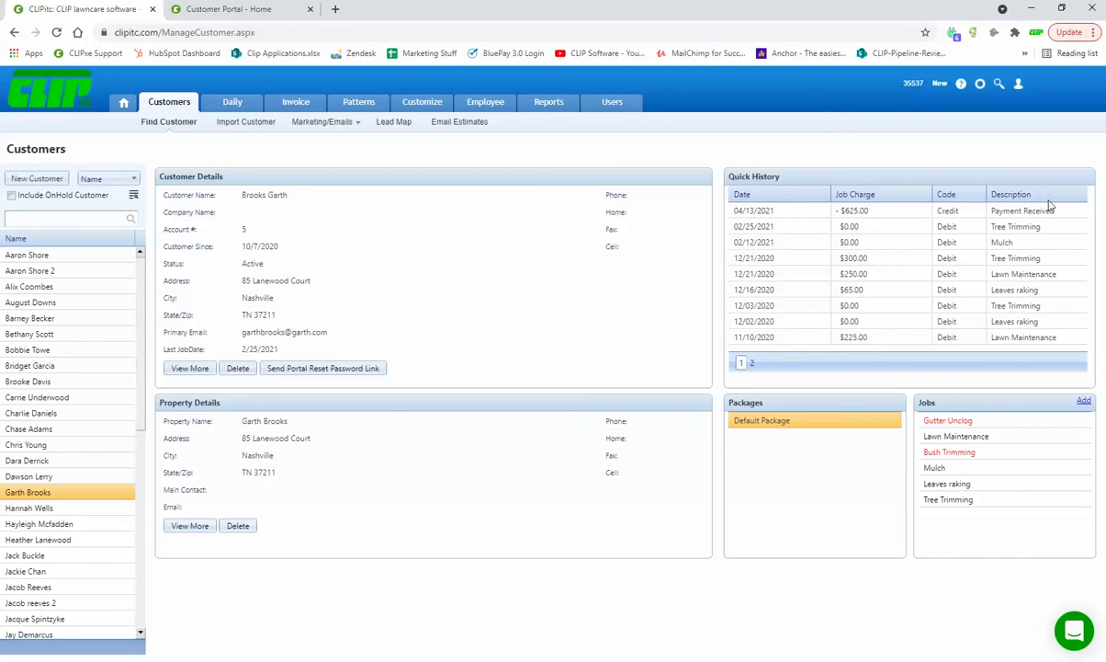
pyautogui.click(191, 369)
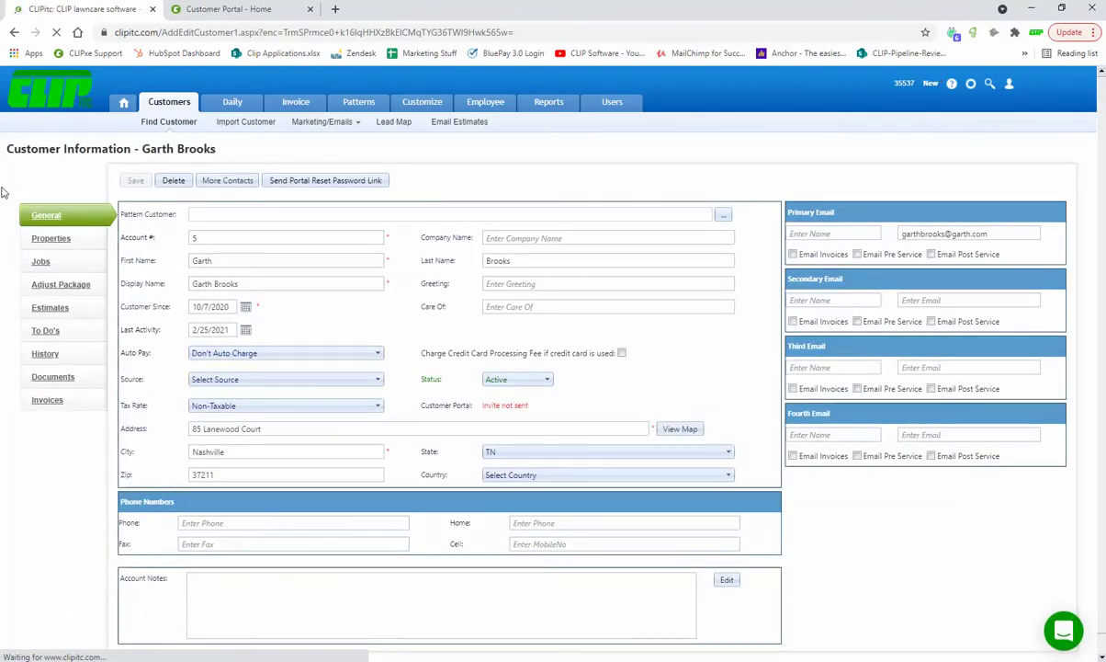
pyautogui.click(43, 353)
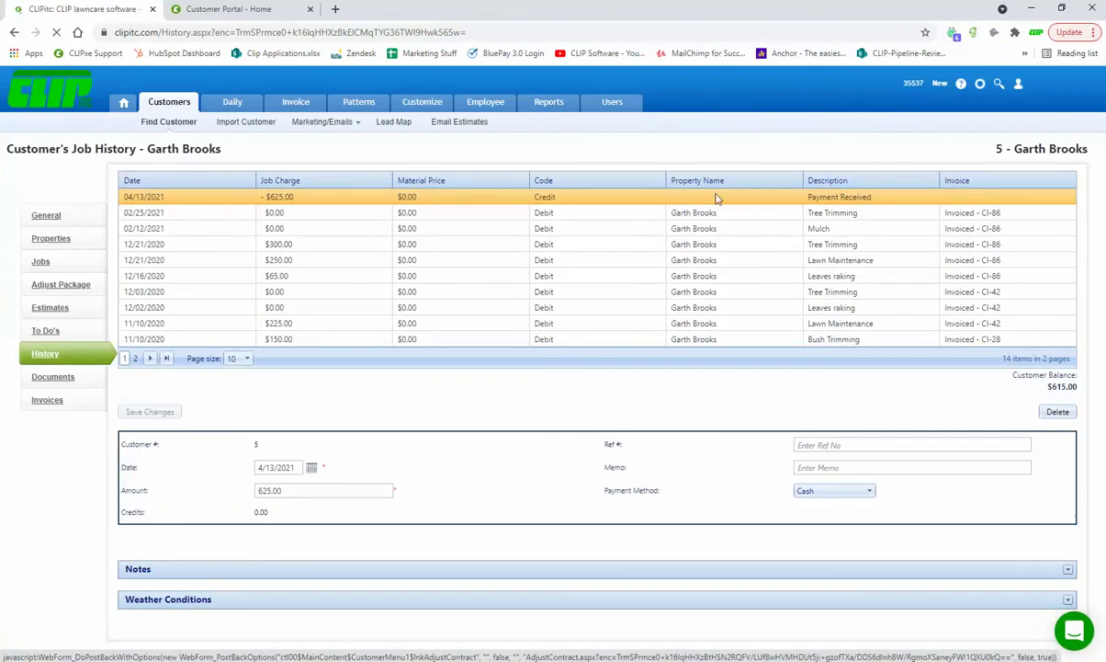
pyautogui.click(117, 109)
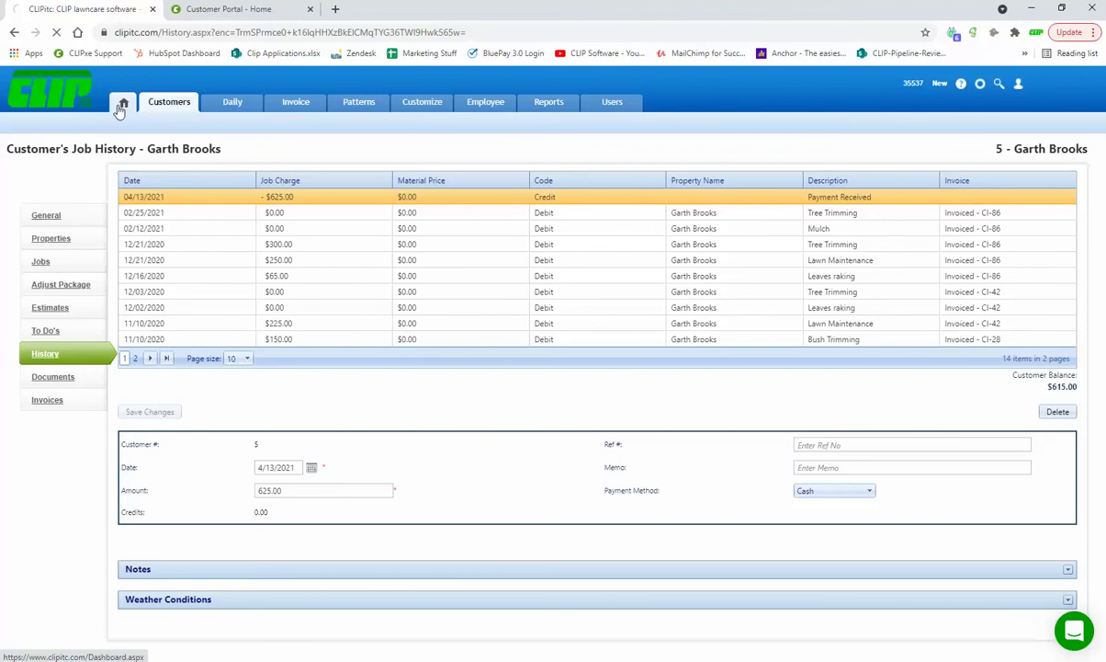